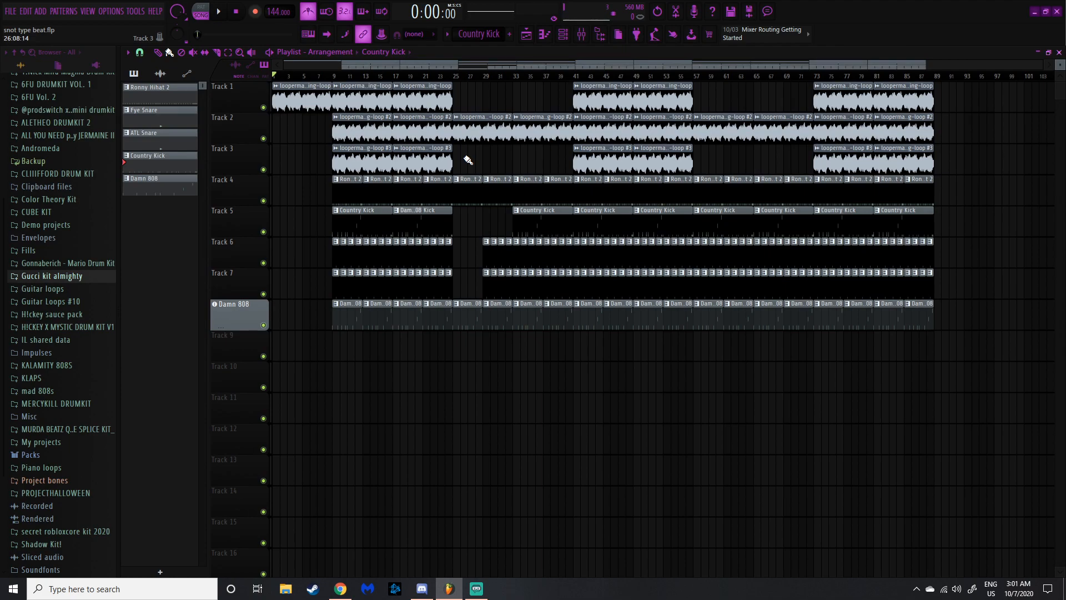
Open the channel rack and inspect the sample waveform and settings of the Ronny Hihat 2 channel.
{"action": "key", "text": "F6"}
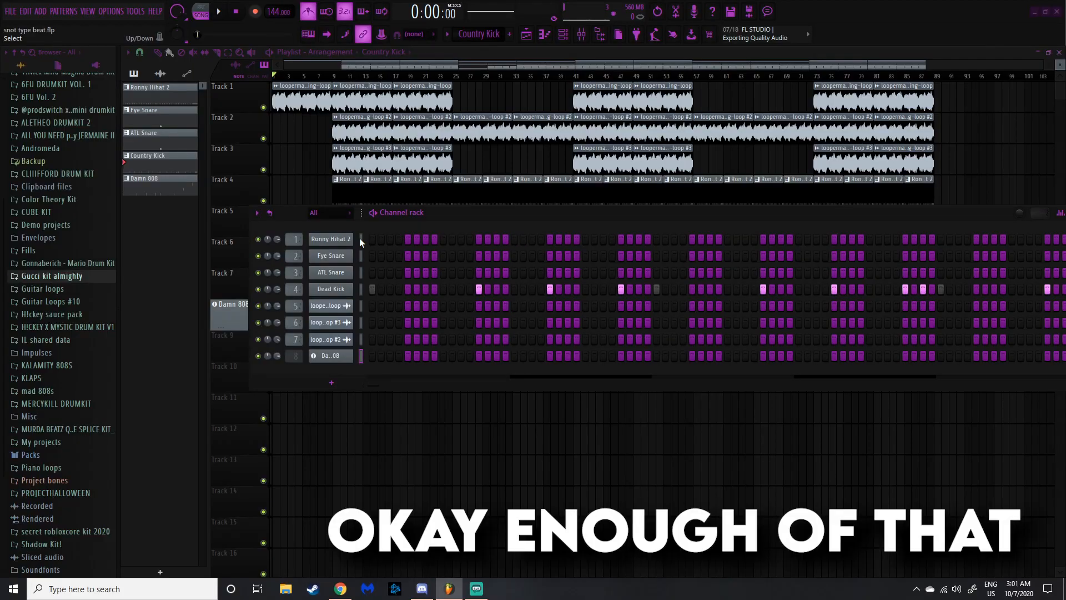
{"action": "left_click_drag", "start_coordinate": [400, 211], "coordinate": [549, 194]}
{"action": "left_click", "coordinate": [480, 222]}
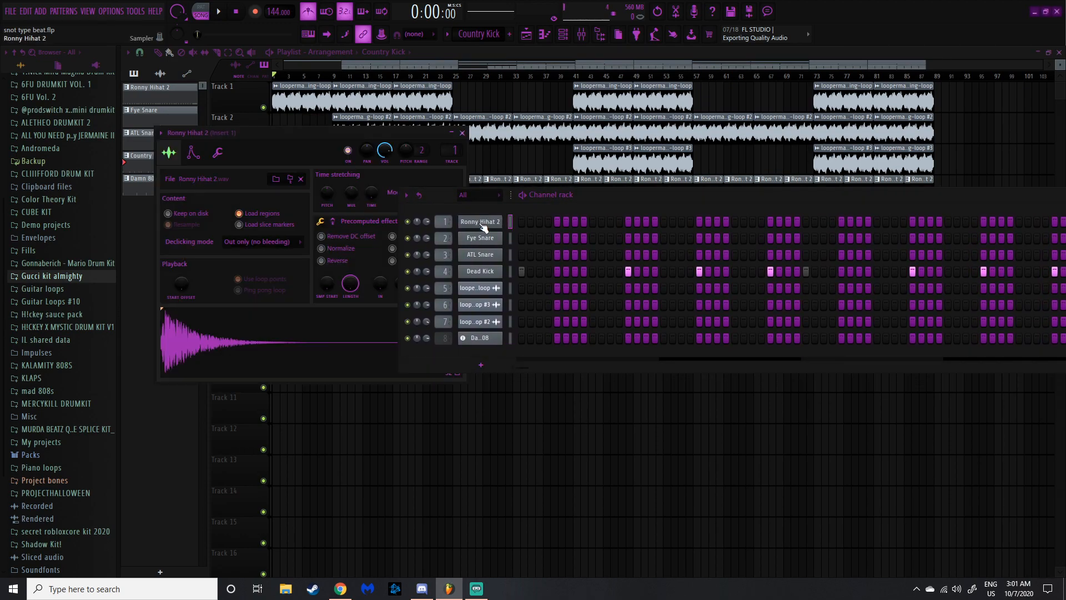
{"action": "left_click", "coordinate": [282, 328]}
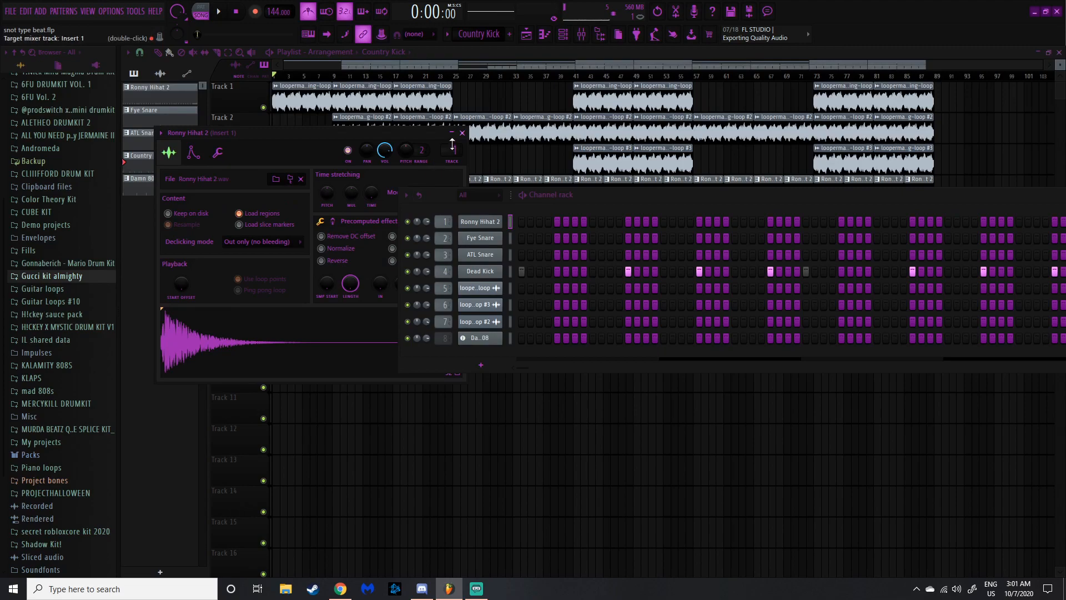
{"action": "left_click", "coordinate": [731, 49]}
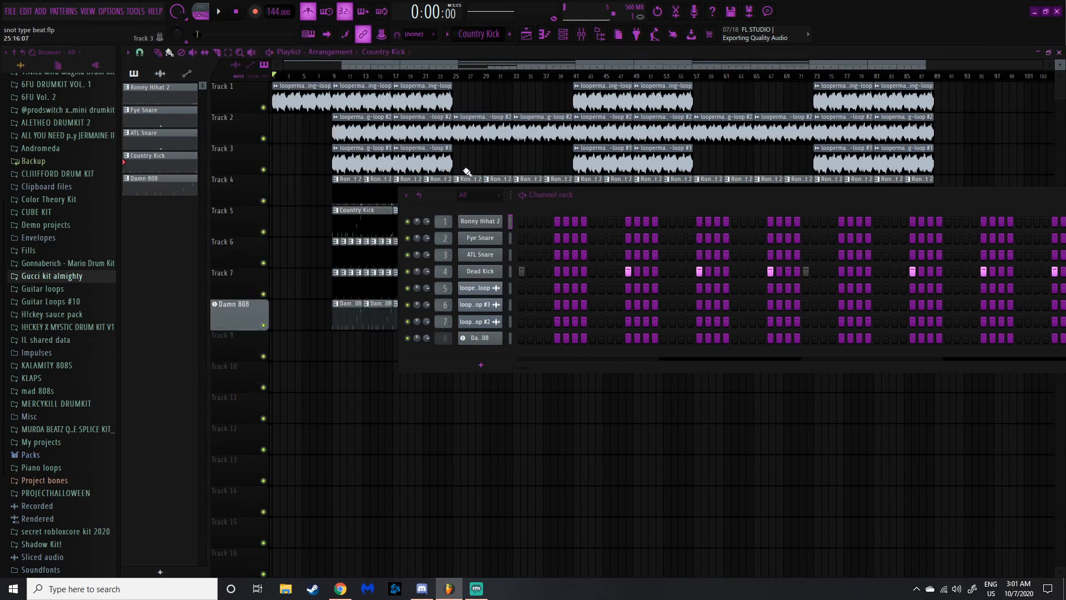
Inspect the sample waveforms and settings of the Fye Snare and ATL Snare channels.
{"action": "left_click", "coordinate": [482, 239]}
{"action": "left_click", "coordinate": [290, 335]}
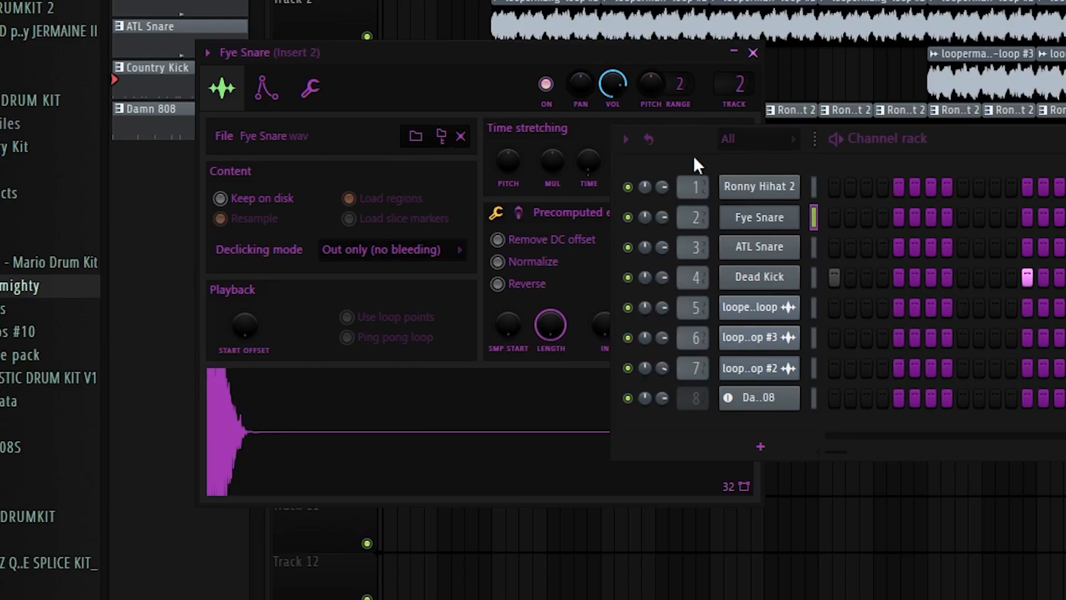
{"action": "left_click", "coordinate": [478, 149]}
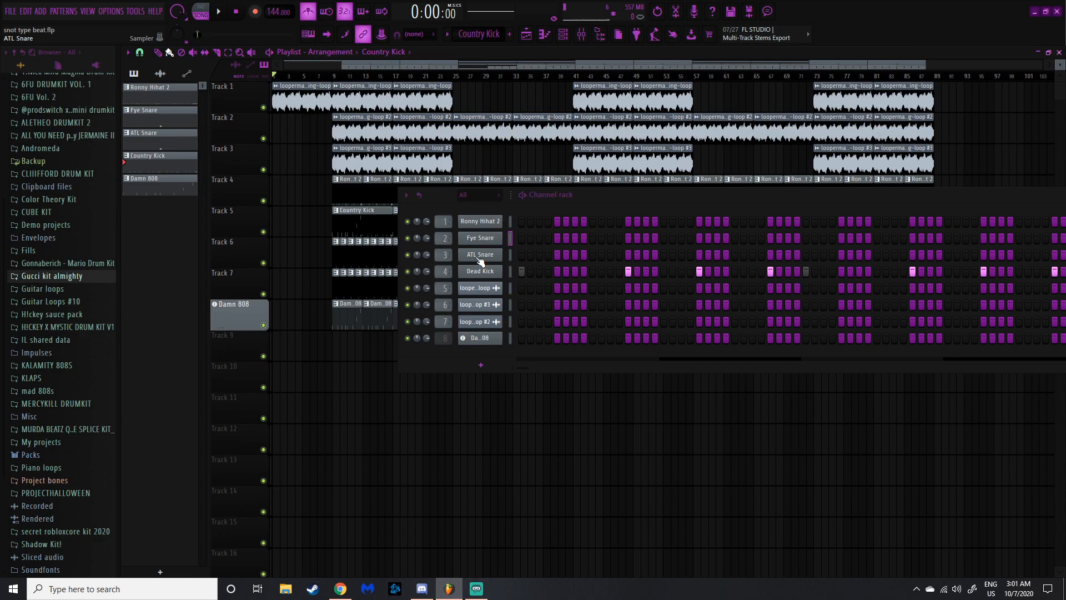
{"action": "left_click", "coordinate": [480, 254]}
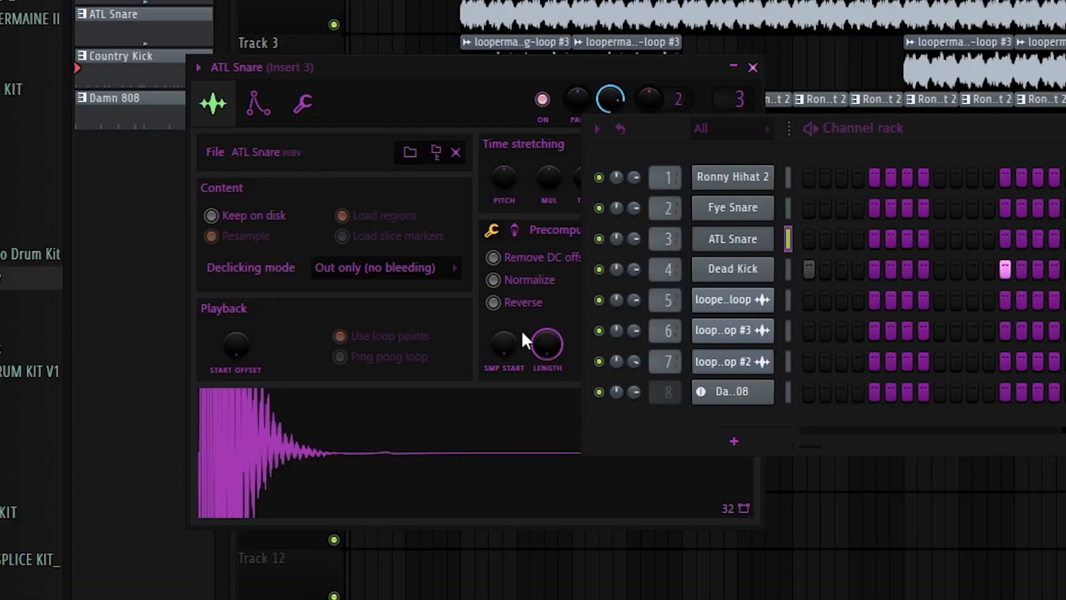
Inspect and preview the Dead Kick sample, view the Damn 808 channel's settings, and close the channel rack.
{"action": "left_click", "coordinate": [480, 271]}
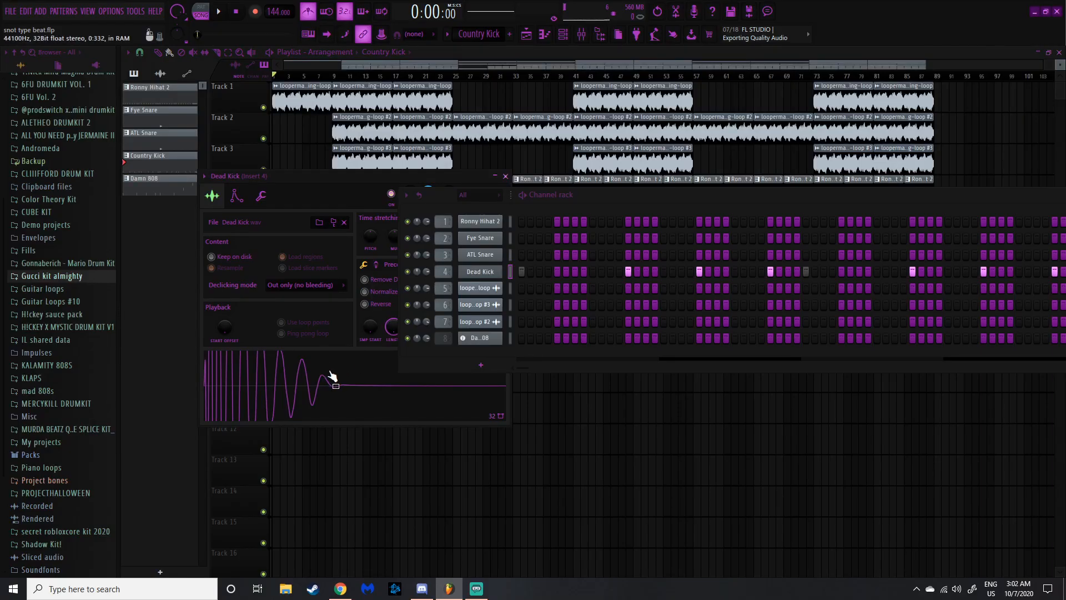
{"action": "left_click", "coordinate": [329, 373]}
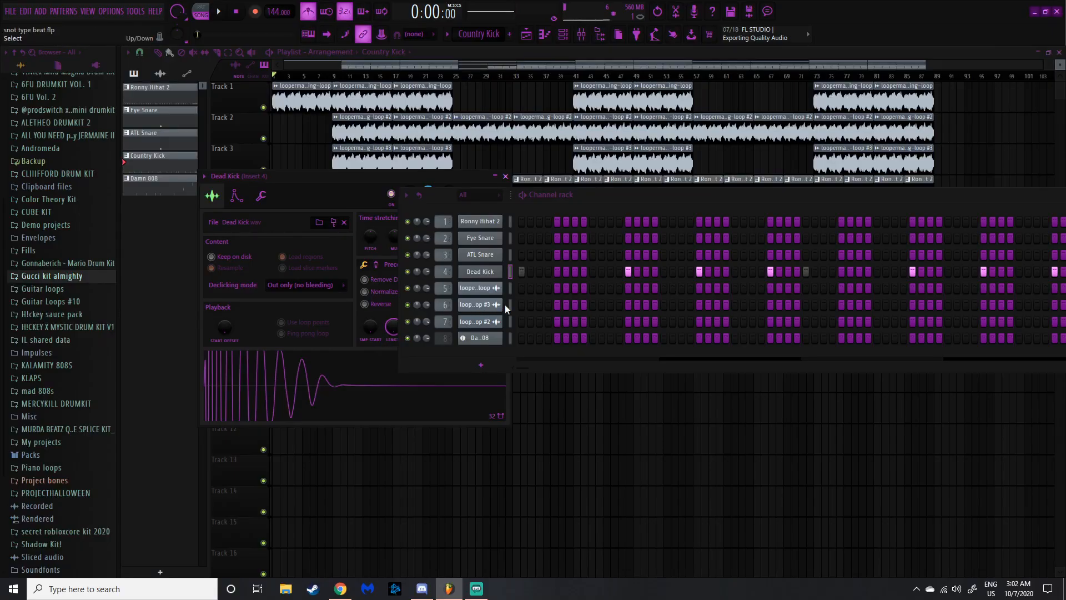
{"action": "left_click", "coordinate": [505, 176]}
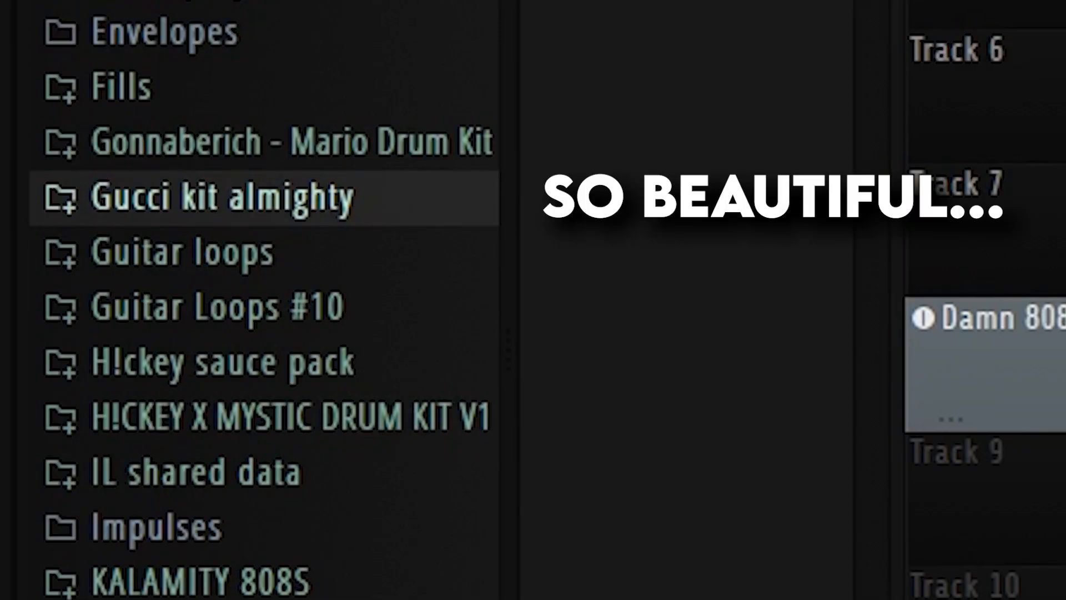
{"action": "left_click", "coordinate": [489, 340]}
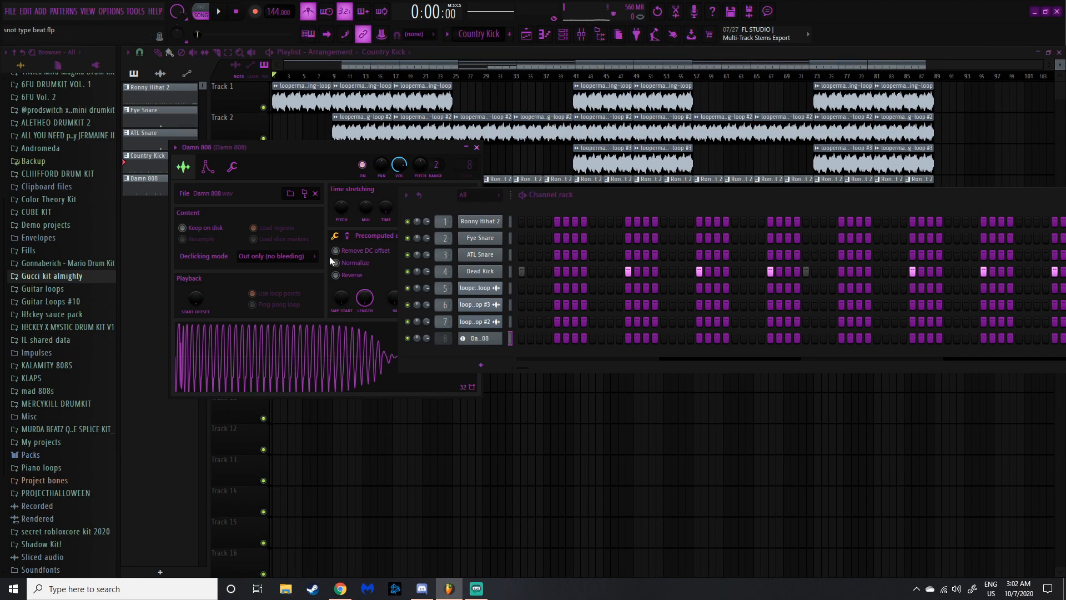
{"action": "left_click", "coordinate": [477, 148]}
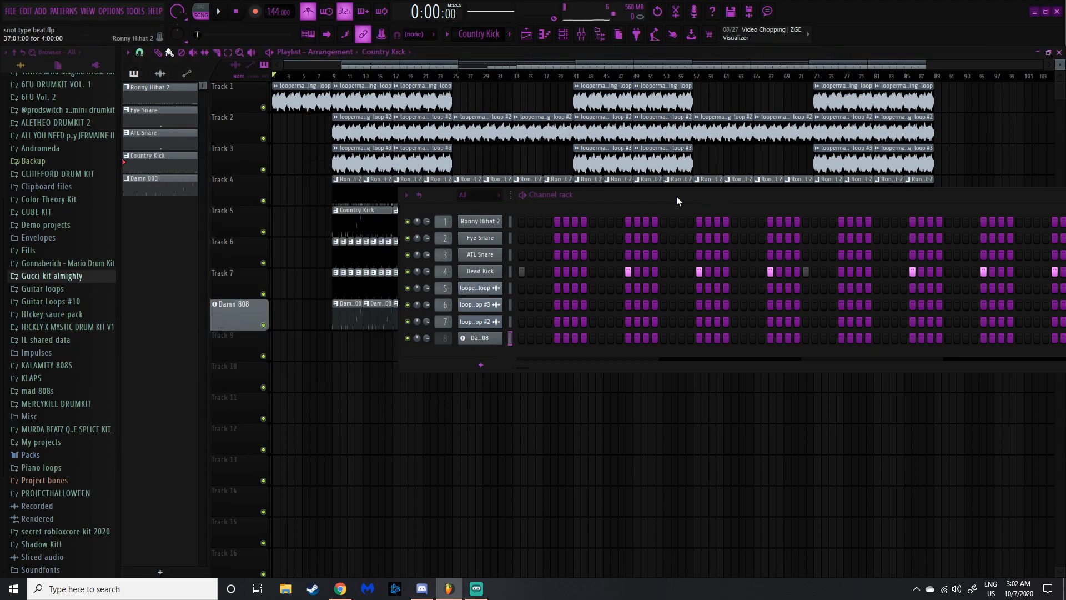
{"action": "left_click", "coordinate": [1060, 233]}
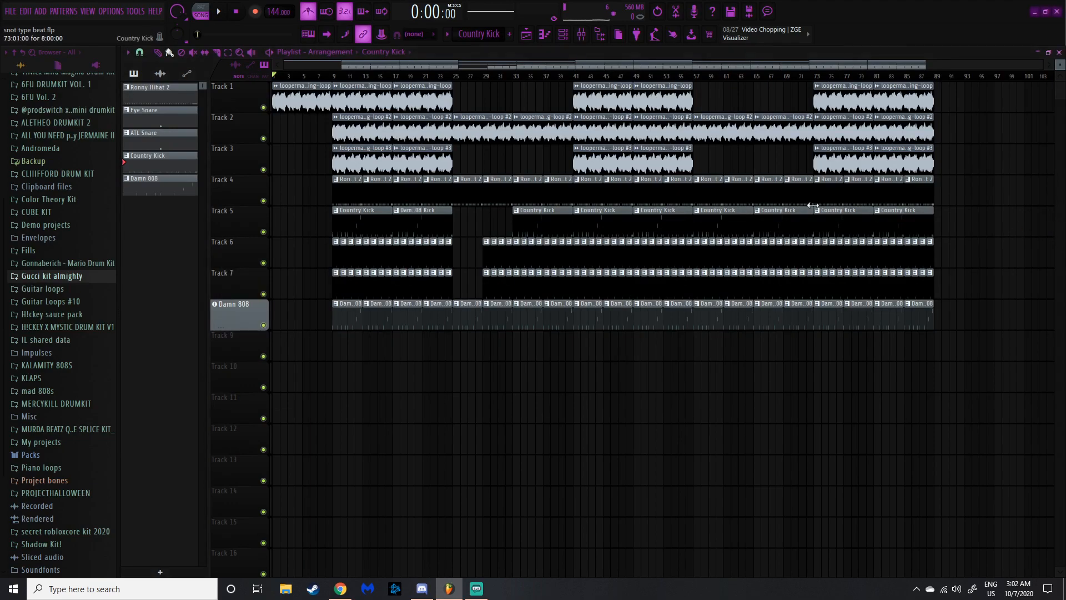
View the channel settings of the string loop clip on Track 1 and the string loop #2 clip on Track 2.
{"action": "double_click", "coordinate": [312, 97]}
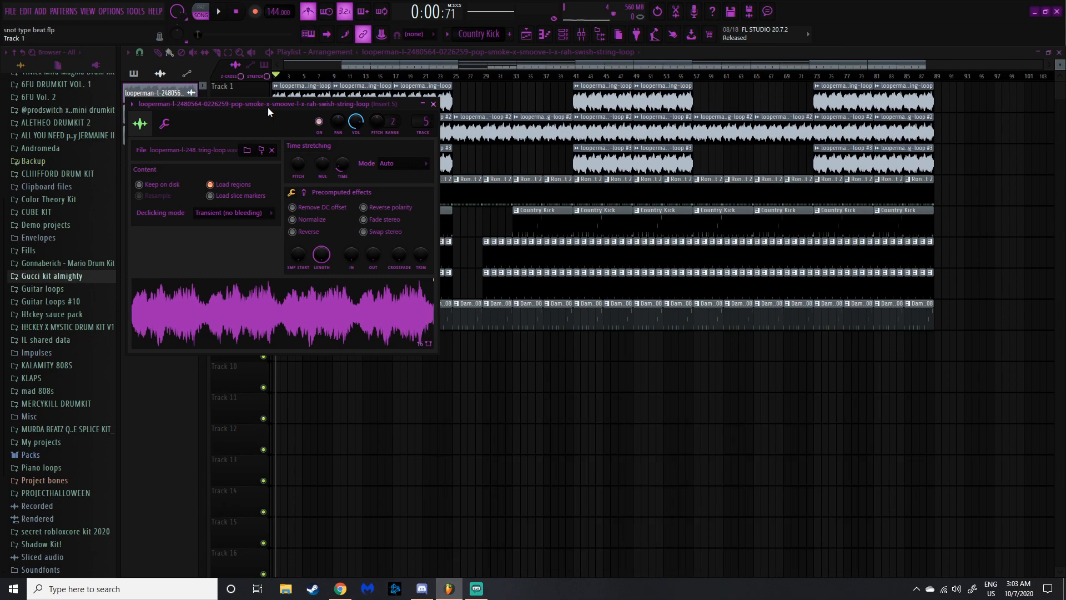
{"action": "left_click", "coordinate": [433, 105]}
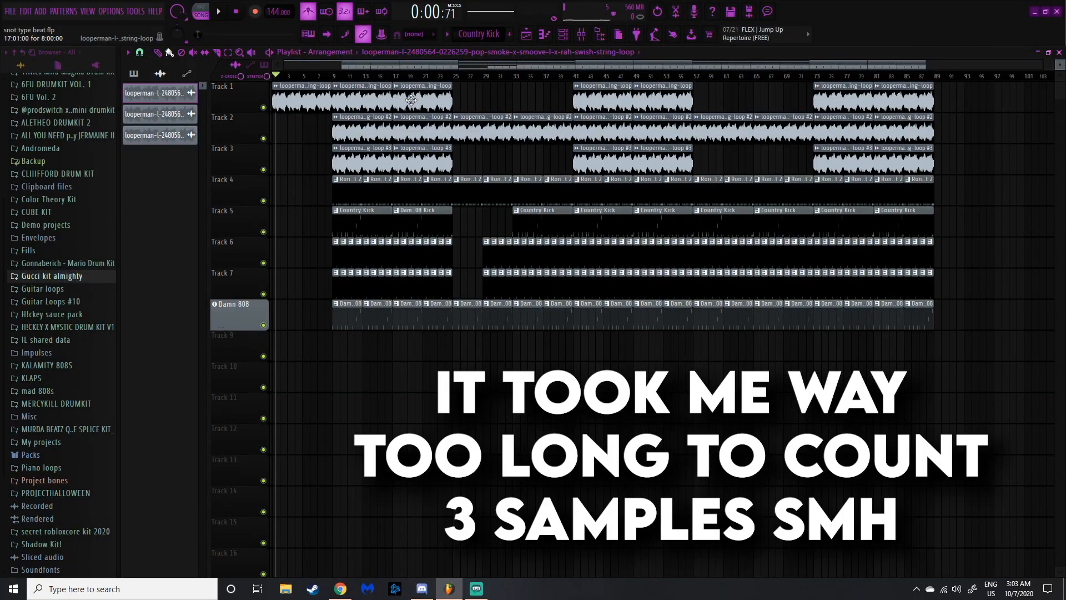
{"action": "double_click", "coordinate": [367, 136]}
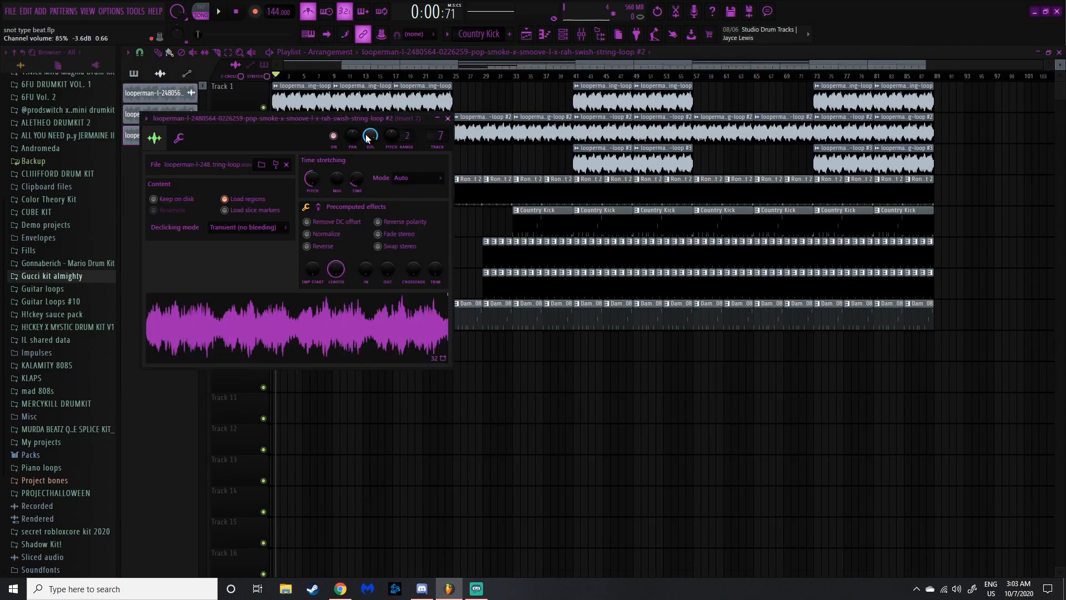
{"action": "left_click_drag", "start_coordinate": [374, 121], "coordinate": [415, 121]}
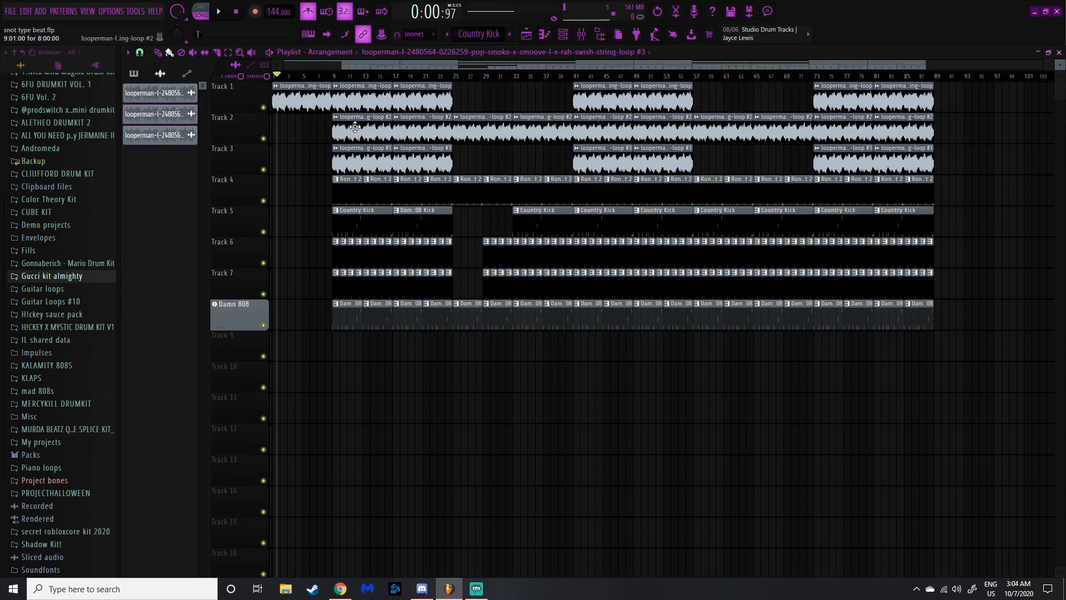
{"action": "right_click", "coordinate": [337, 117]}
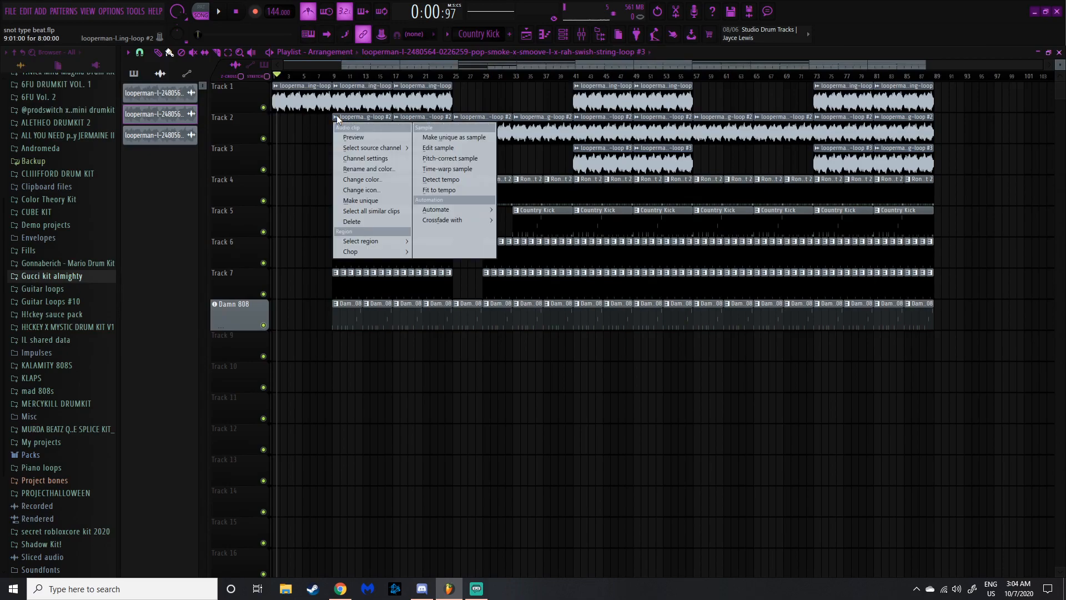
{"action": "left_click", "coordinate": [277, 126]}
{"action": "right_click", "coordinate": [279, 129]}
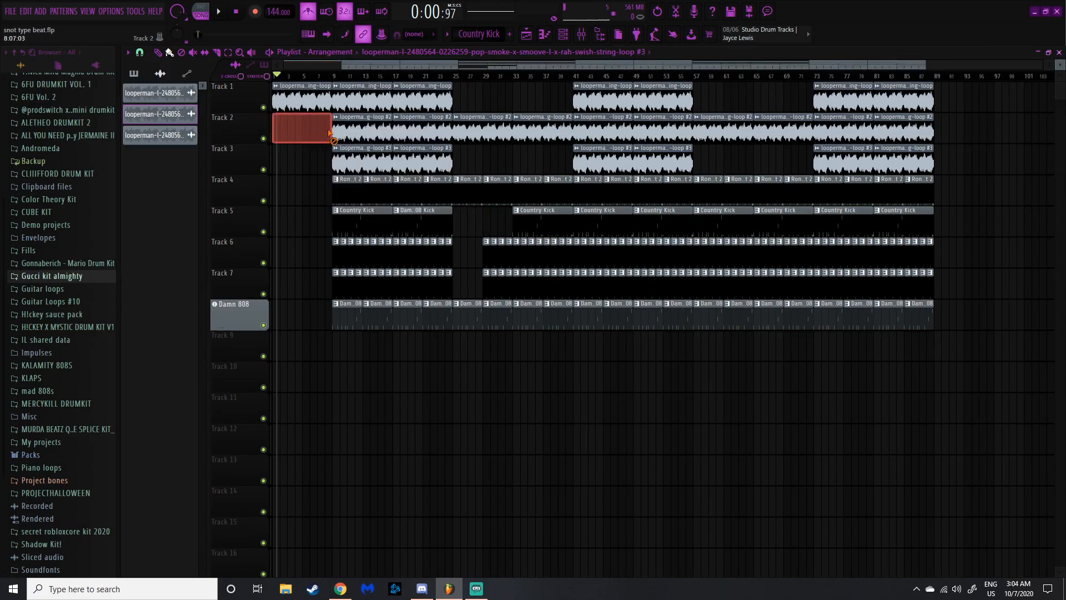
Review the channel settings of the string loop #2 clip on Track 2 and the string loop #3 clip on Track 3.
{"action": "double_click", "coordinate": [364, 129]}
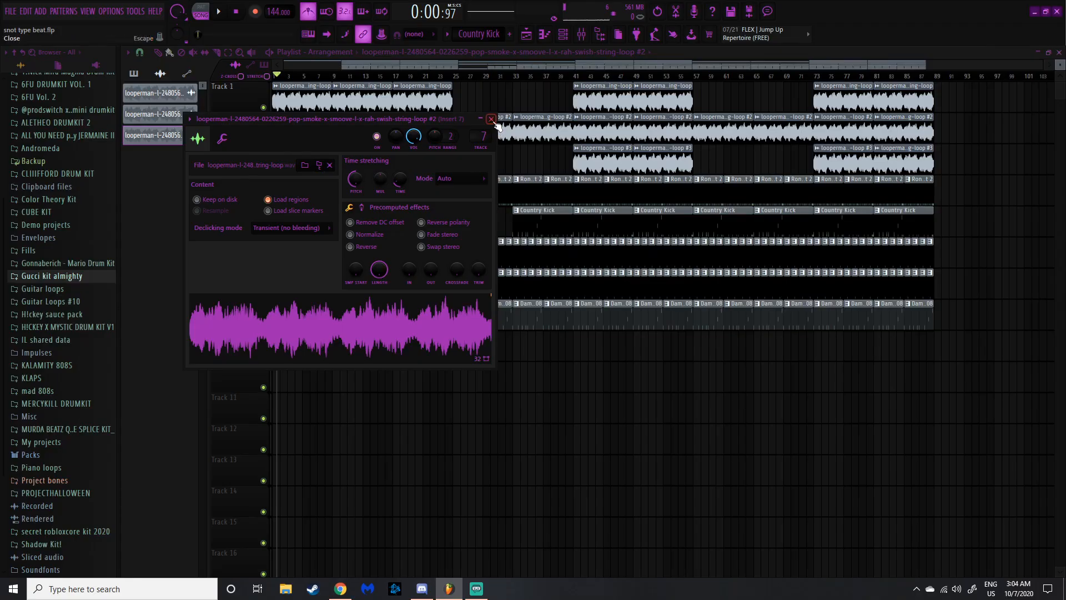
{"action": "left_click", "coordinate": [894, 79]}
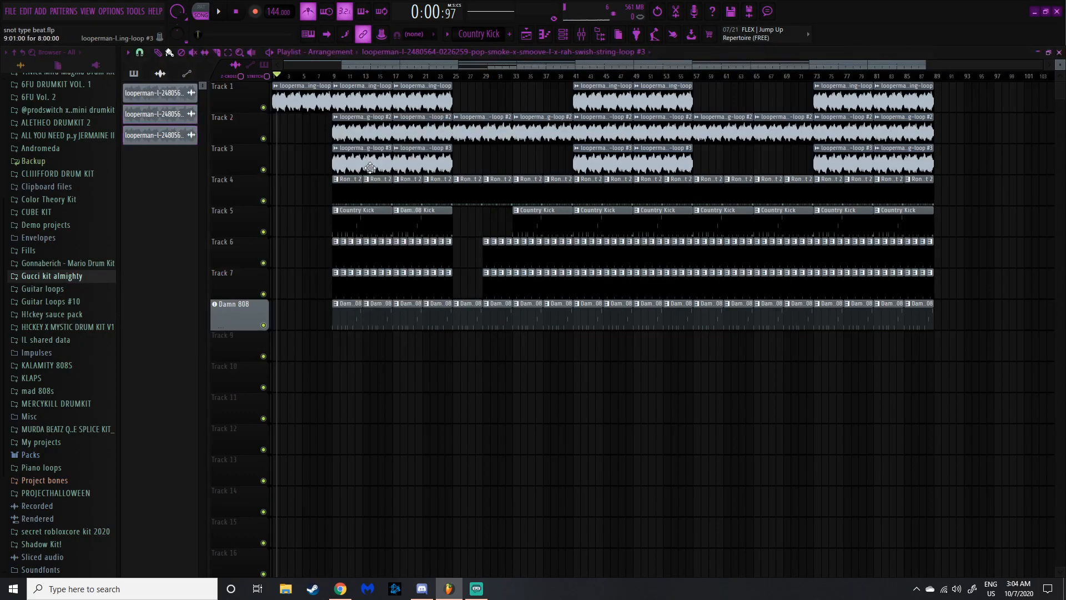
{"action": "double_click", "coordinate": [365, 161]}
{"action": "left_click", "coordinate": [953, 48]}
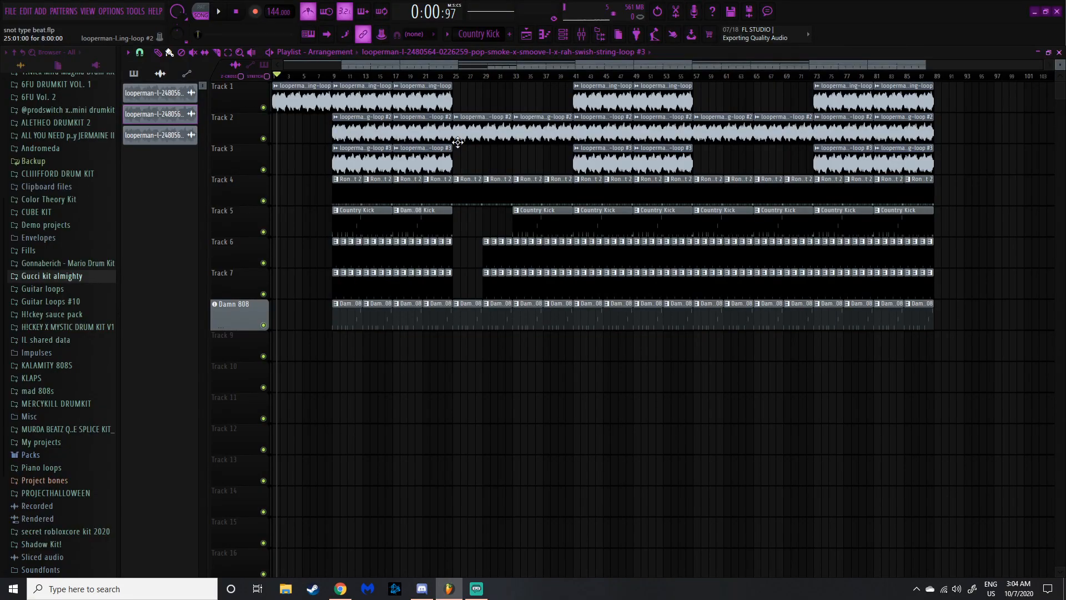
Open the mixer and examine the Fruity Reeverb 2 and Fruity delay 2 settings on Insert 5.
{"action": "left_click", "coordinate": [566, 35]}
{"action": "left_click", "coordinate": [568, 37]}
{"action": "left_click", "coordinate": [581, 34]}
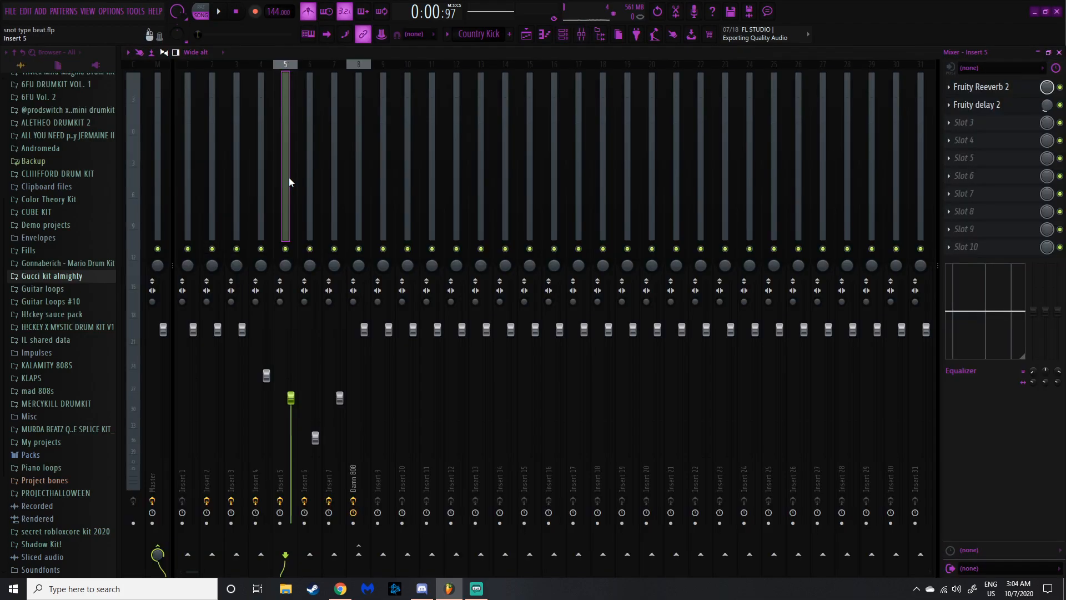
{"action": "left_click", "coordinate": [976, 89]}
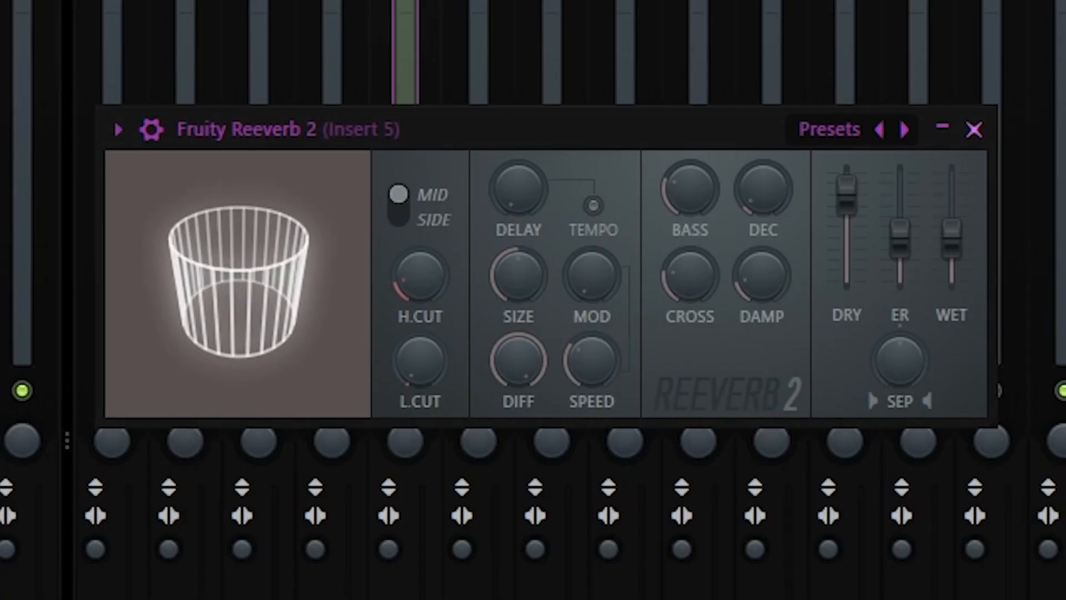
{"action": "left_click", "coordinate": [974, 129]}
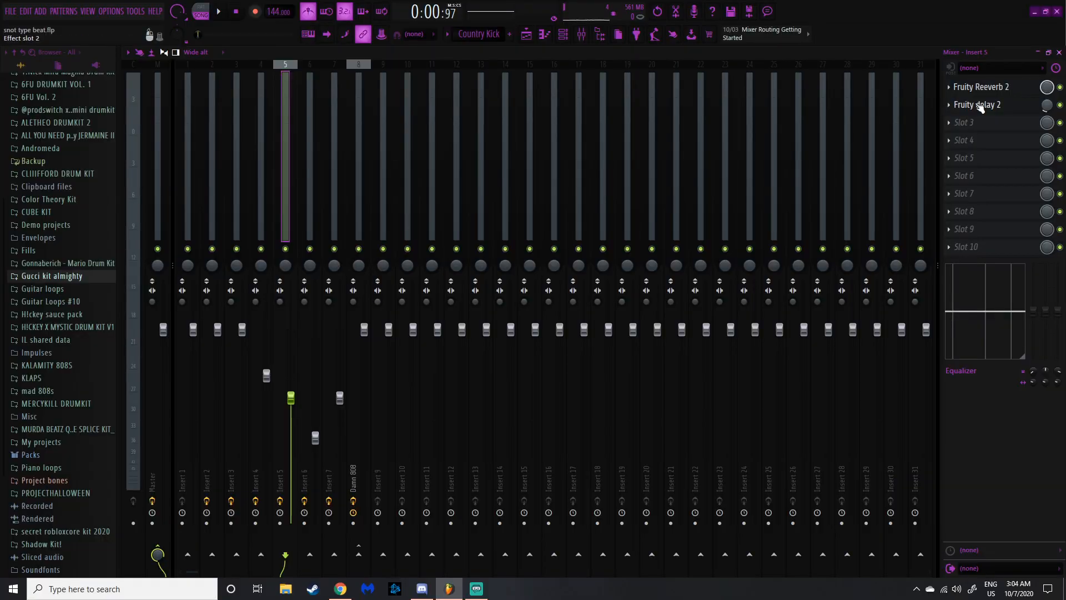
{"action": "left_click", "coordinate": [980, 106]}
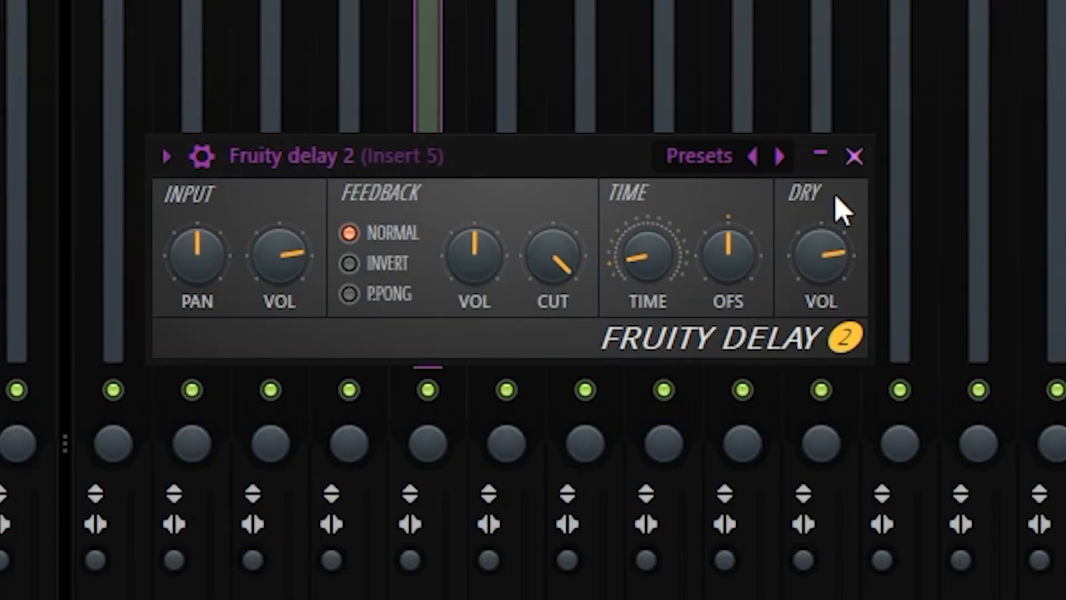
{"action": "left_click", "coordinate": [858, 155]}
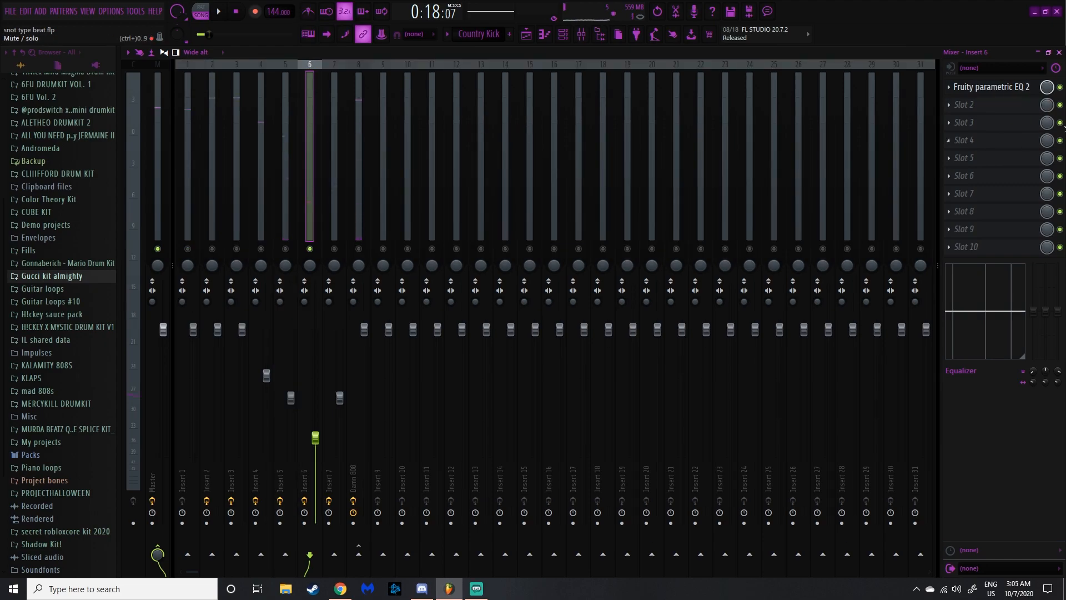
Examine the Fruity parametric EQ 2 curves on mixer Insert 6 and Insert 7.
{"action": "left_click", "coordinate": [1016, 87]}
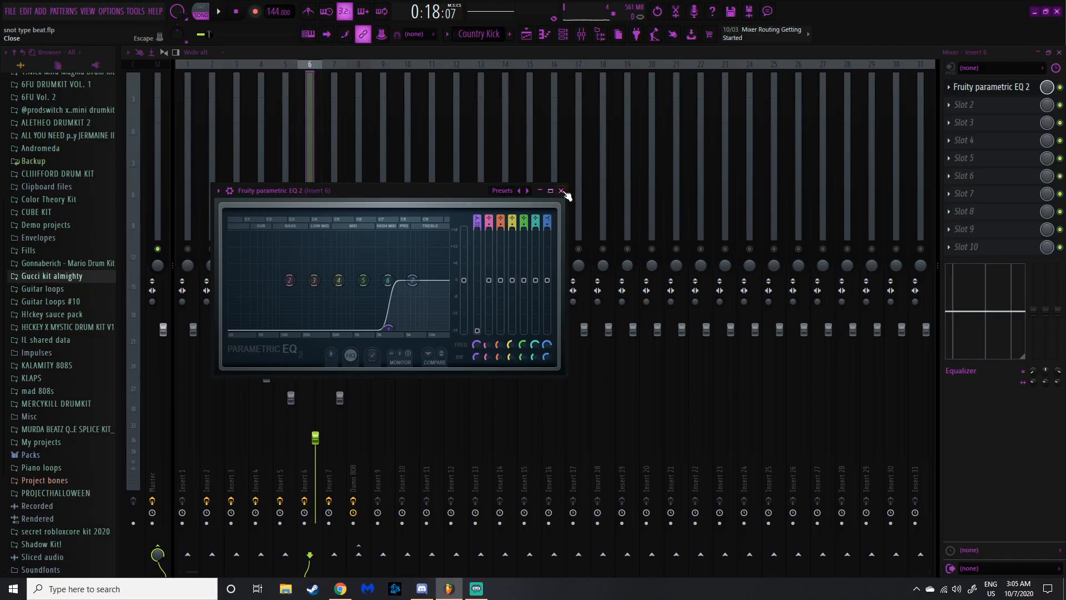
{"action": "left_click", "coordinate": [1029, 37]}
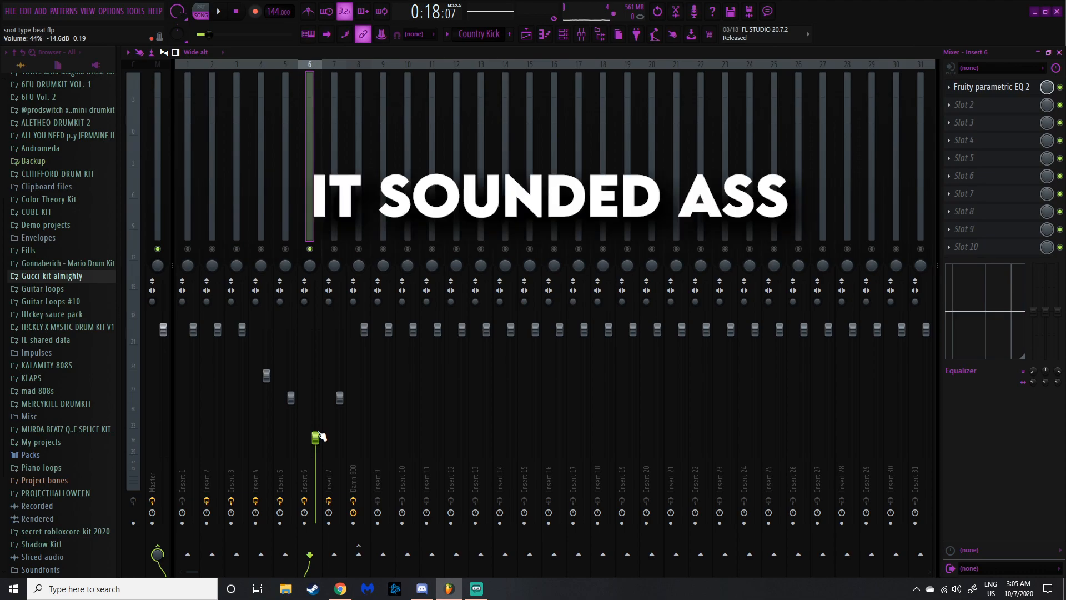
{"action": "left_click", "coordinate": [337, 203]}
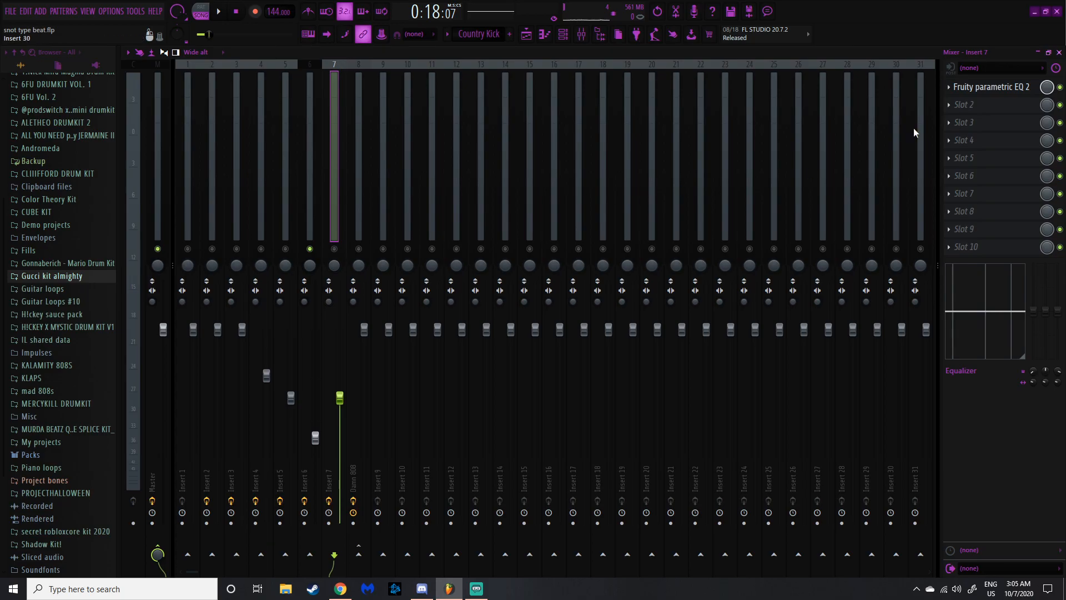
{"action": "left_click", "coordinate": [975, 87]}
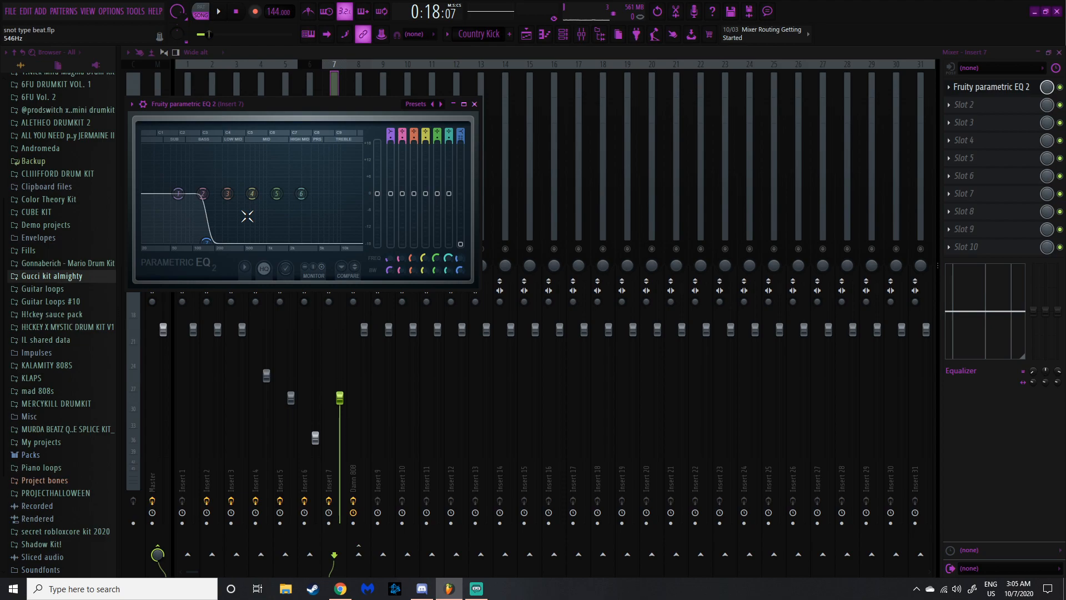
{"action": "left_click", "coordinate": [473, 104]}
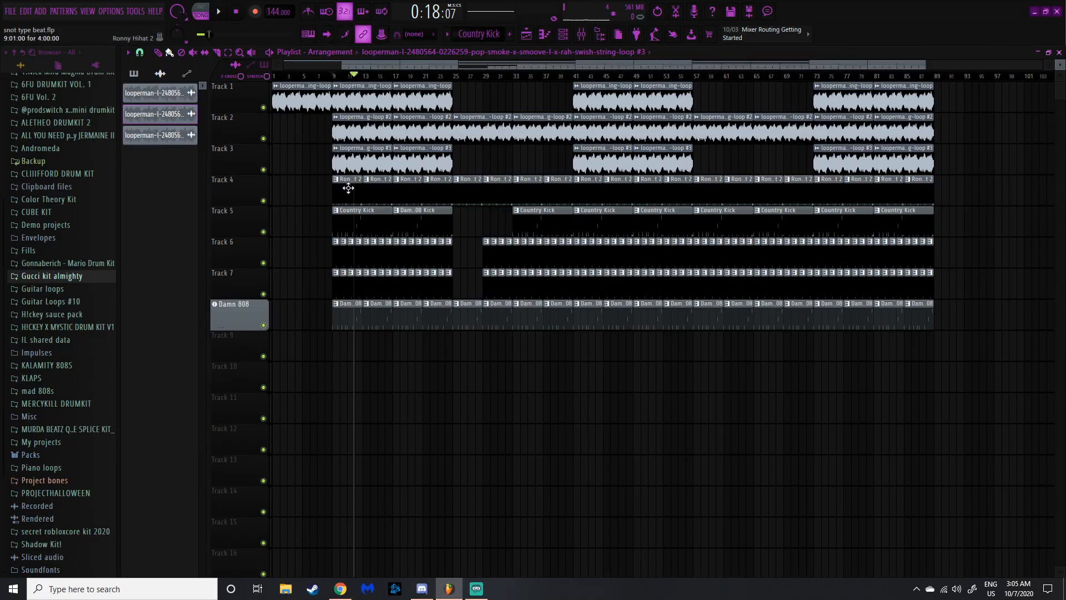
Open the first Ronny Hihat 2 pattern on Track 4 in the piano roll and examine its note rhythm.
{"action": "double_click", "coordinate": [348, 188]}
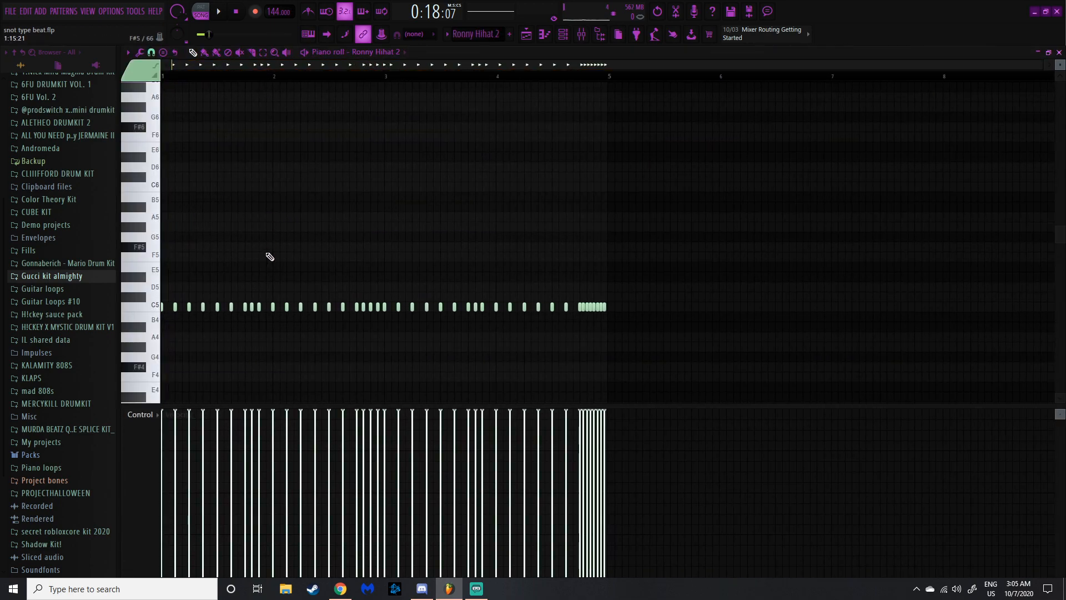
{"action": "scroll", "coordinate": [254, 302], "scroll_direction": "up", "scroll_amount": 5}
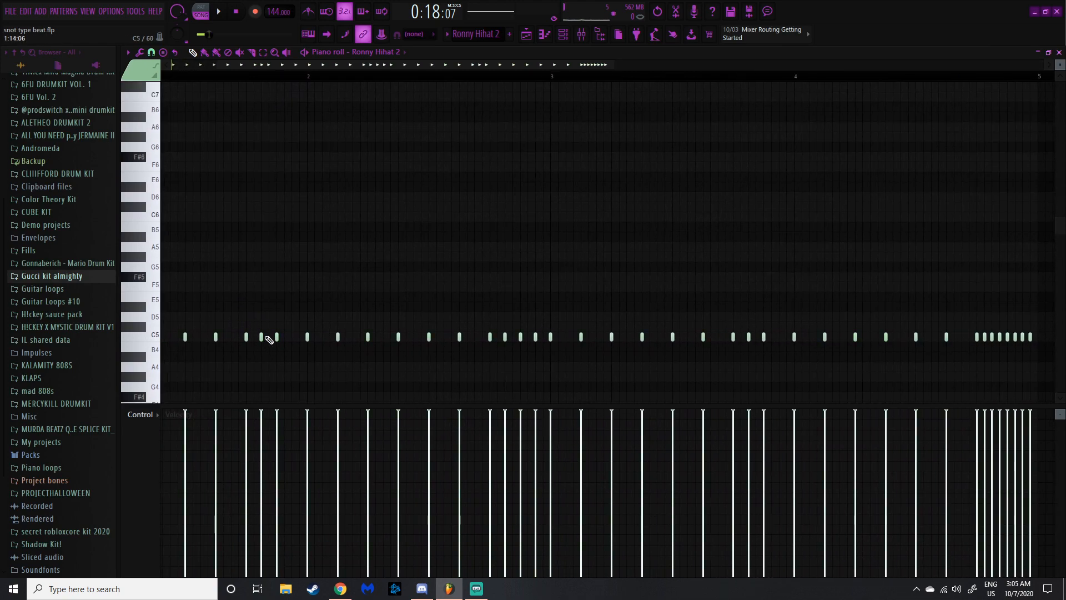
{"action": "scroll", "coordinate": [275, 334], "scroll_direction": "down", "scroll_amount": 3}
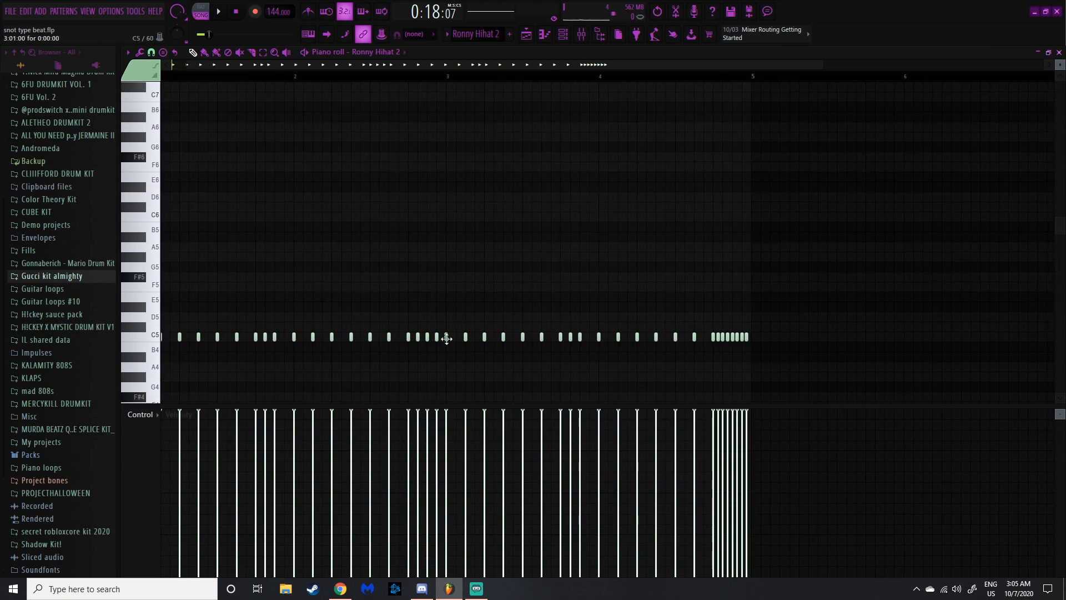
Examine the Ronny Hihat 2 note rhythm up to the fast roll before bar 5 and play the pattern back.
{"action": "scroll", "coordinate": [439, 337], "scroll_direction": "up", "scroll_amount": 3}
{"action": "scroll", "coordinate": [741, 349], "scroll_direction": "up", "scroll_amount": 4}
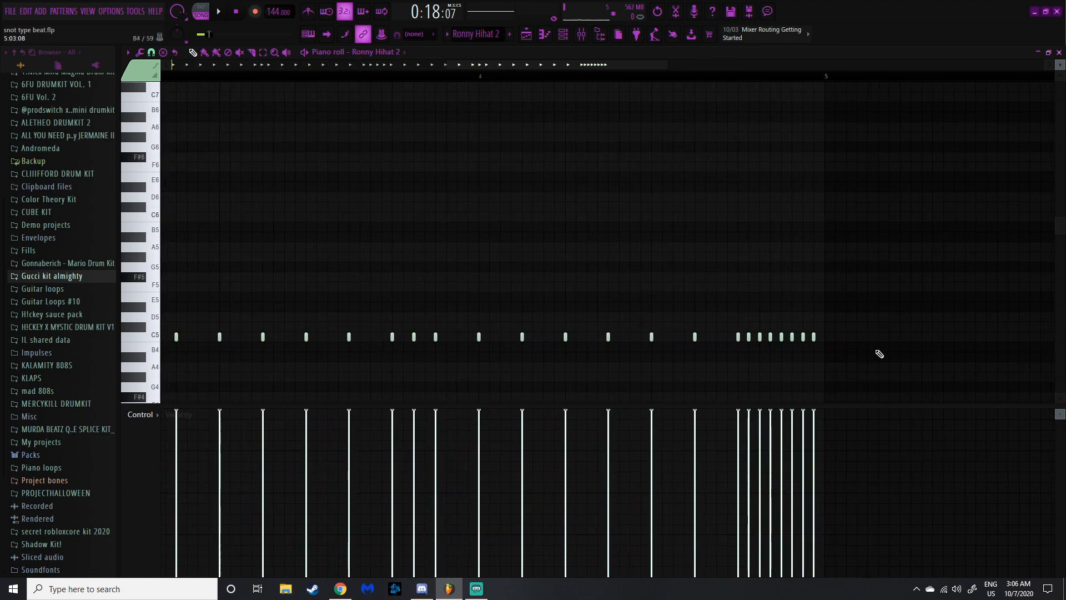
{"action": "scroll", "coordinate": [575, 301], "scroll_direction": "down", "scroll_amount": 4}
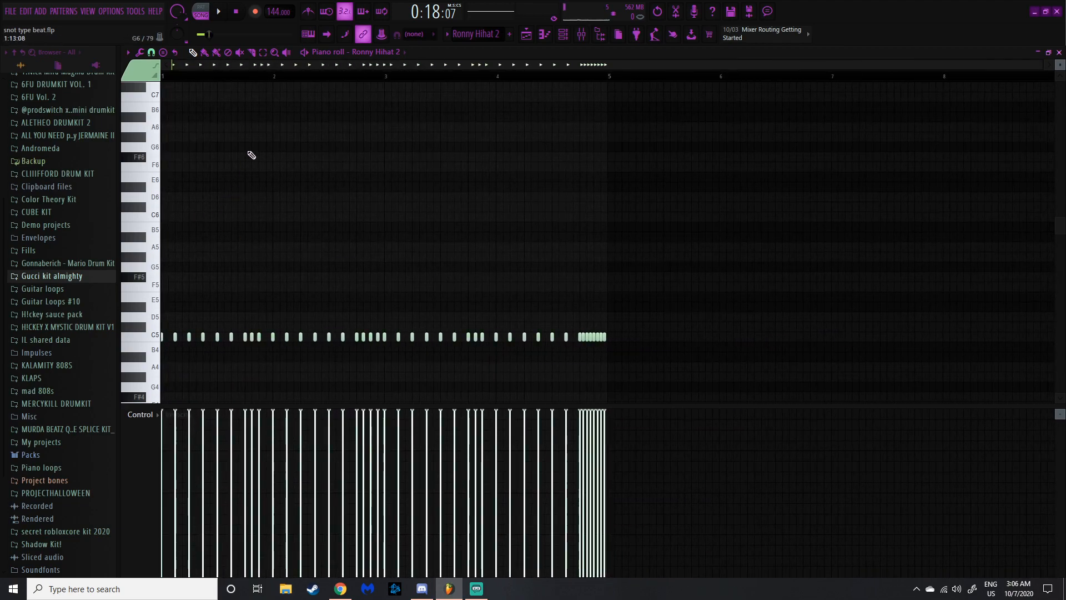
{"action": "left_click", "coordinate": [205, 11]}
{"action": "left_click", "coordinate": [205, 12]}
{"action": "left_click", "coordinate": [219, 12]}
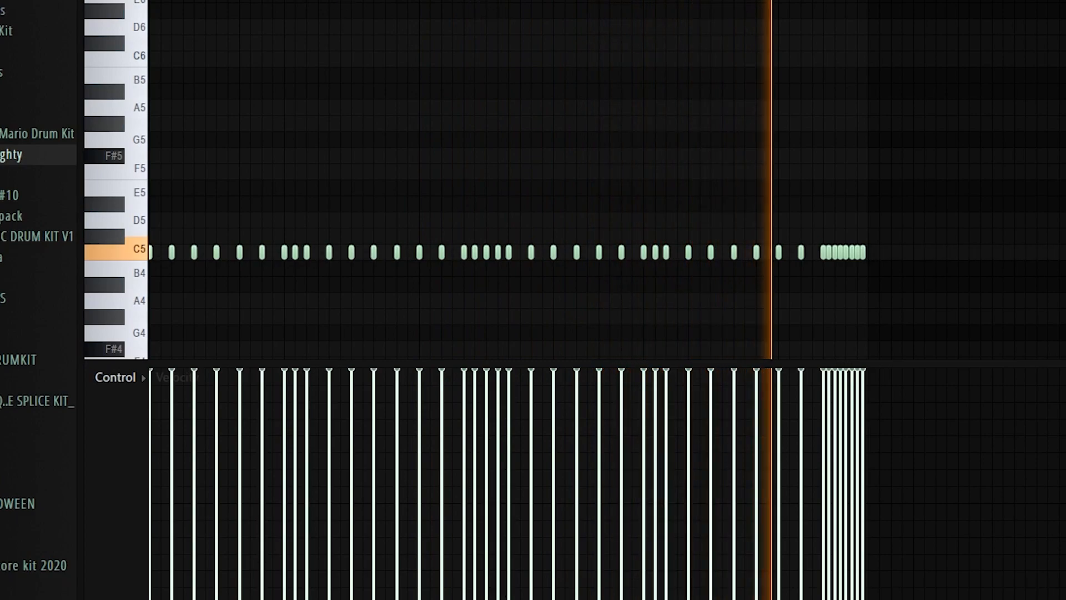
Play back the Fye Snare and ATL Snare patterns.
{"action": "left_click", "coordinate": [223, 14]}
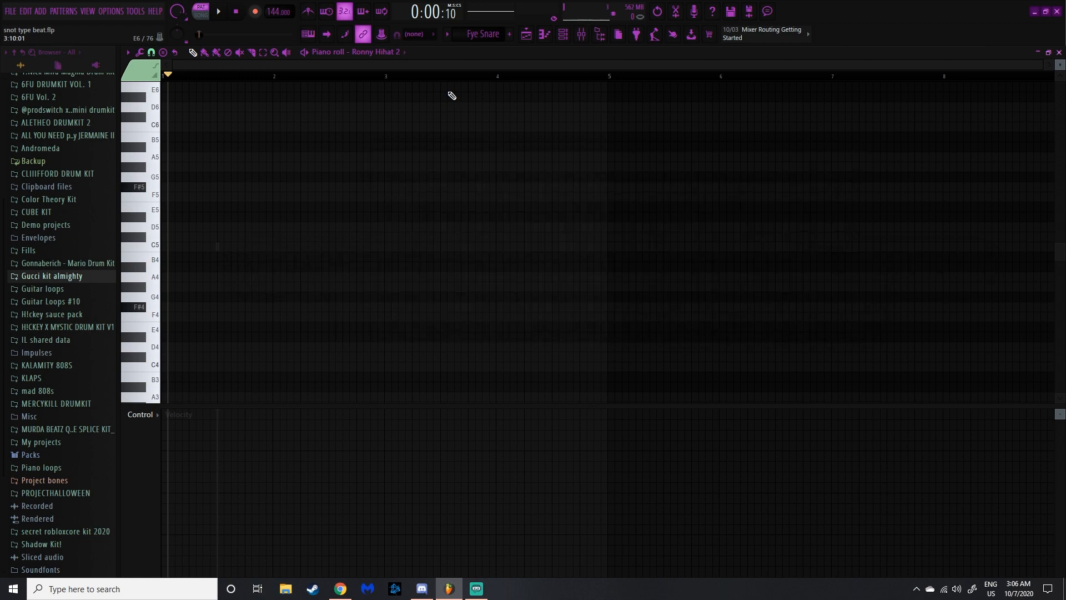
{"action": "left_click", "coordinate": [220, 13]}
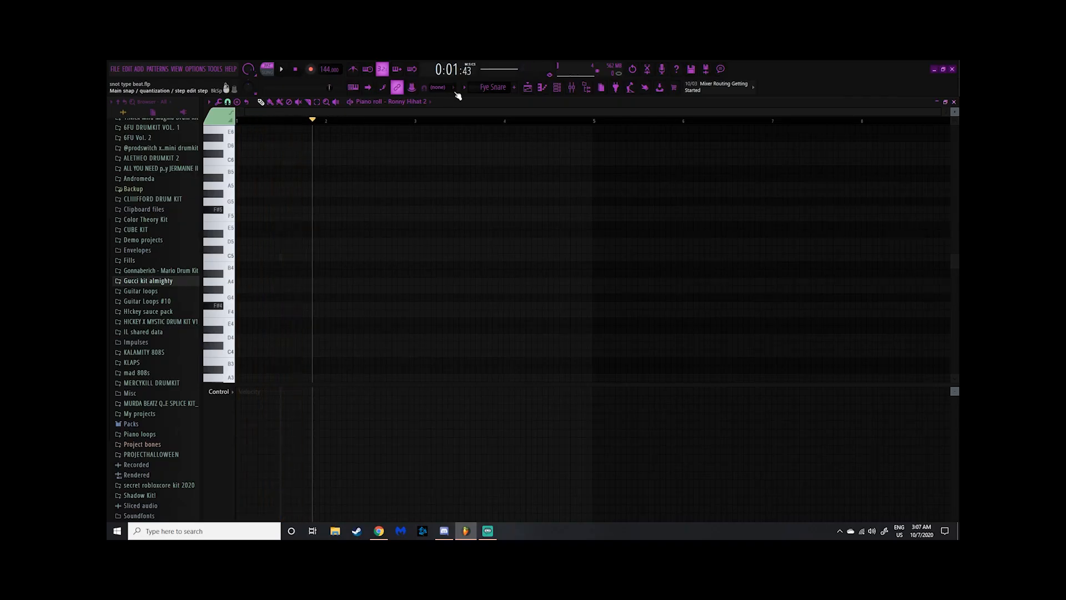
{"action": "left_click", "coordinate": [283, 69]}
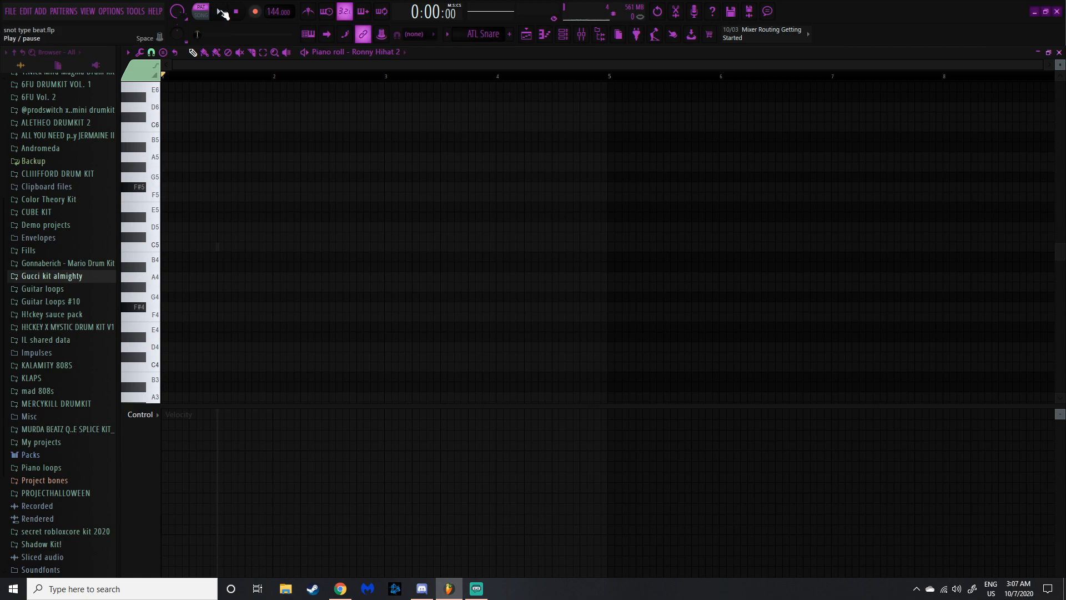
{"action": "left_click", "coordinate": [222, 13]}
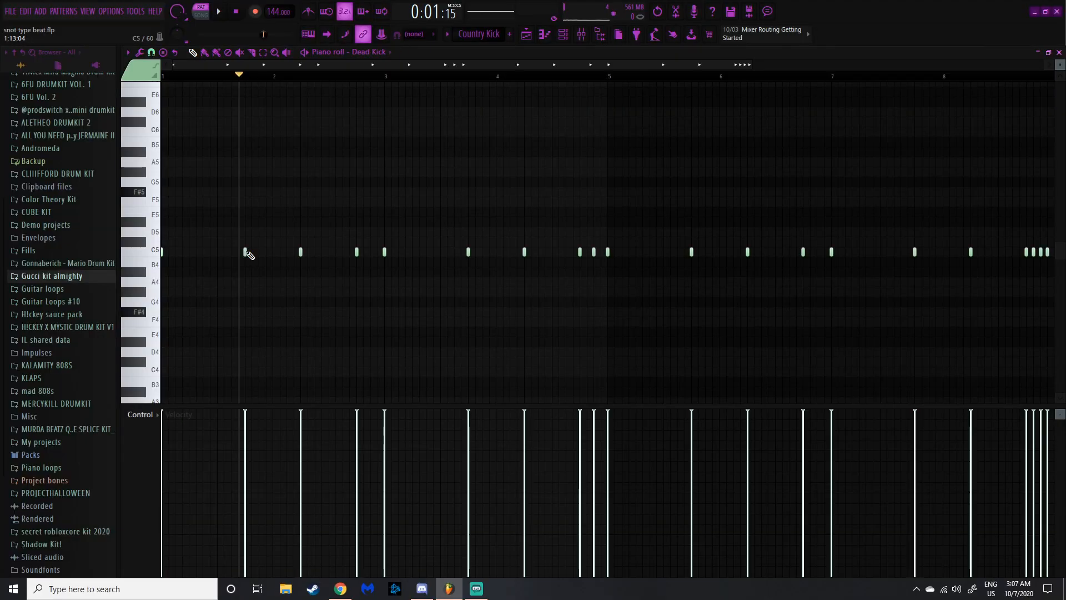
Play back the Country Kick pattern from the start, followed by the Damn 808 pattern.
{"action": "left_click_drag", "start_coordinate": [240, 74], "coordinate": [209, 76]}
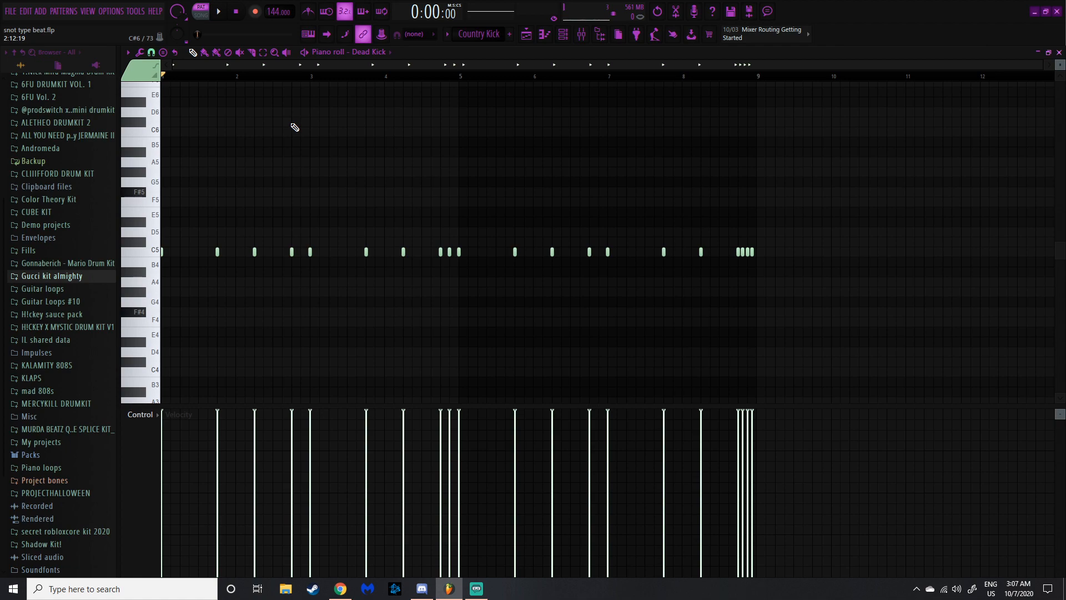
{"action": "key", "text": "space"}
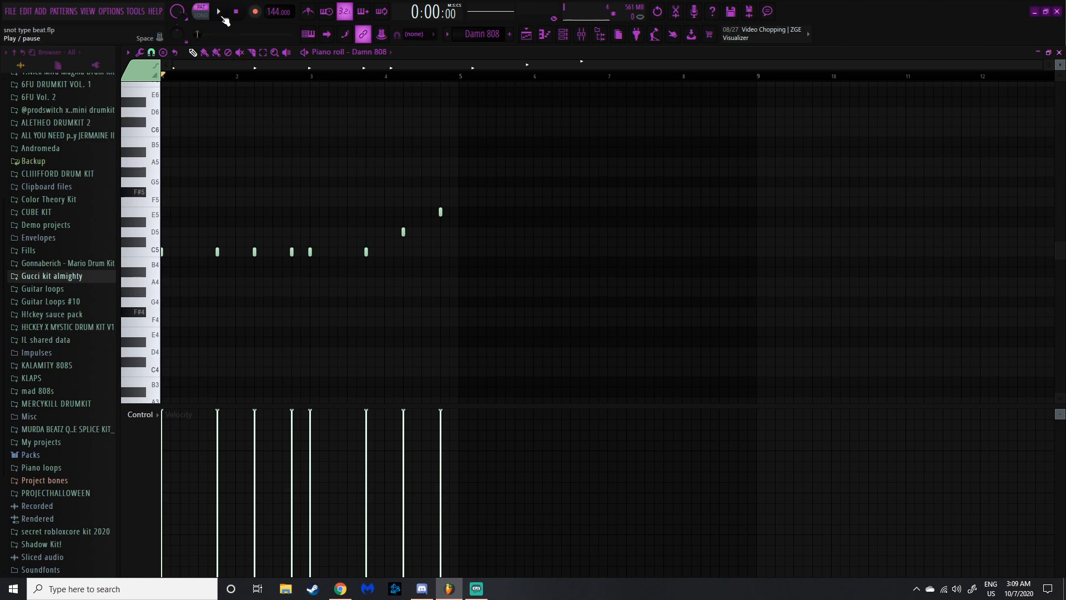
{"action": "left_click", "coordinate": [221, 14]}
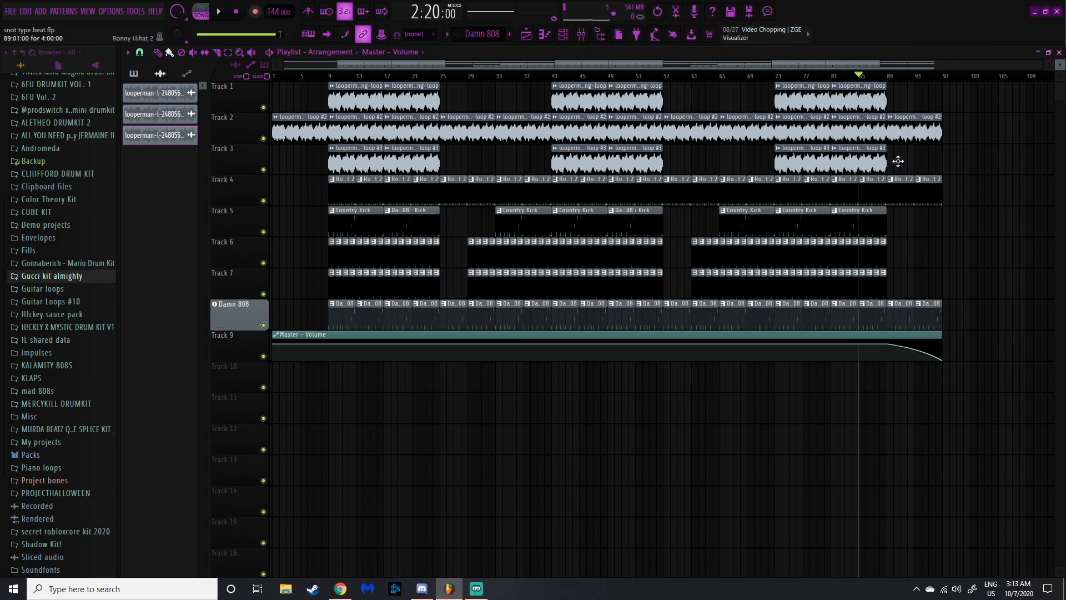
Open the mixer and check the Fruity soft clipper on the Master, Insert 2 and Insert 3 tracks.
{"action": "left_click_drag", "start_coordinate": [894, 76], "coordinate": [845, 76]}
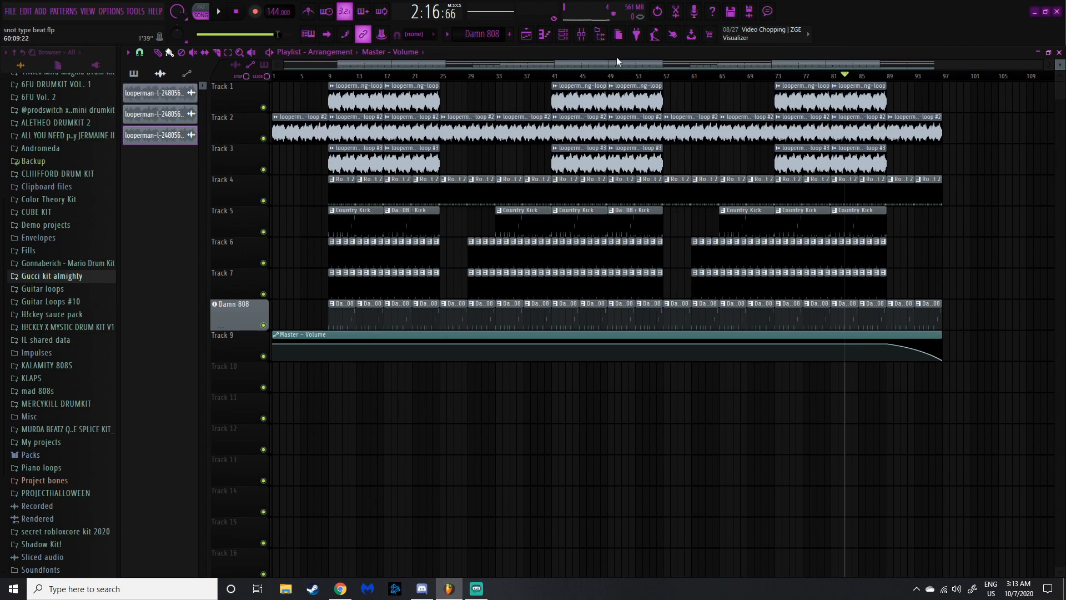
{"action": "left_click", "coordinate": [583, 35]}
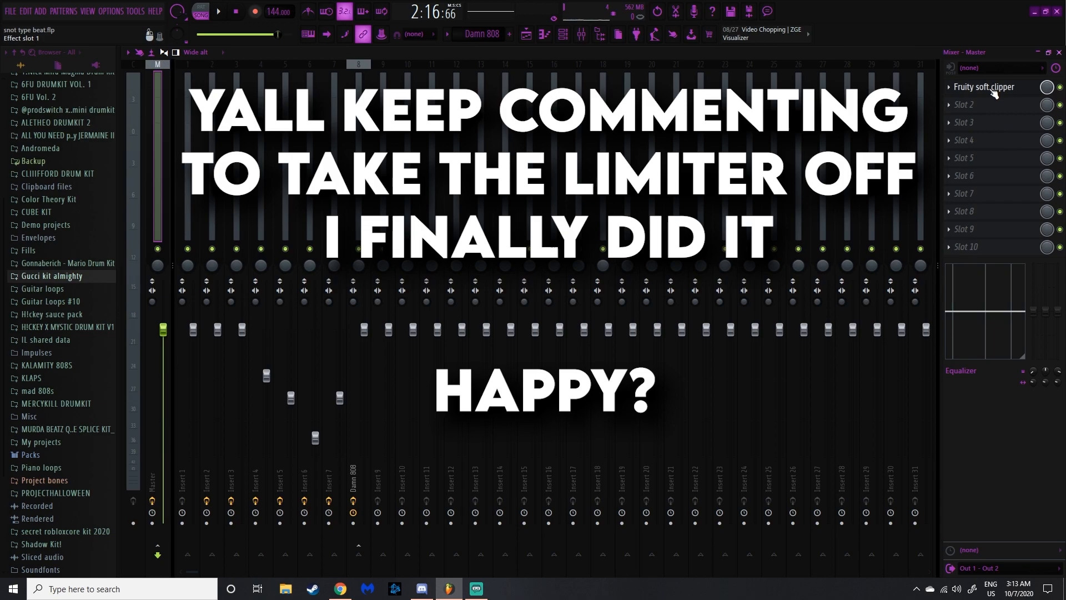
{"action": "left_click", "coordinate": [207, 115]}
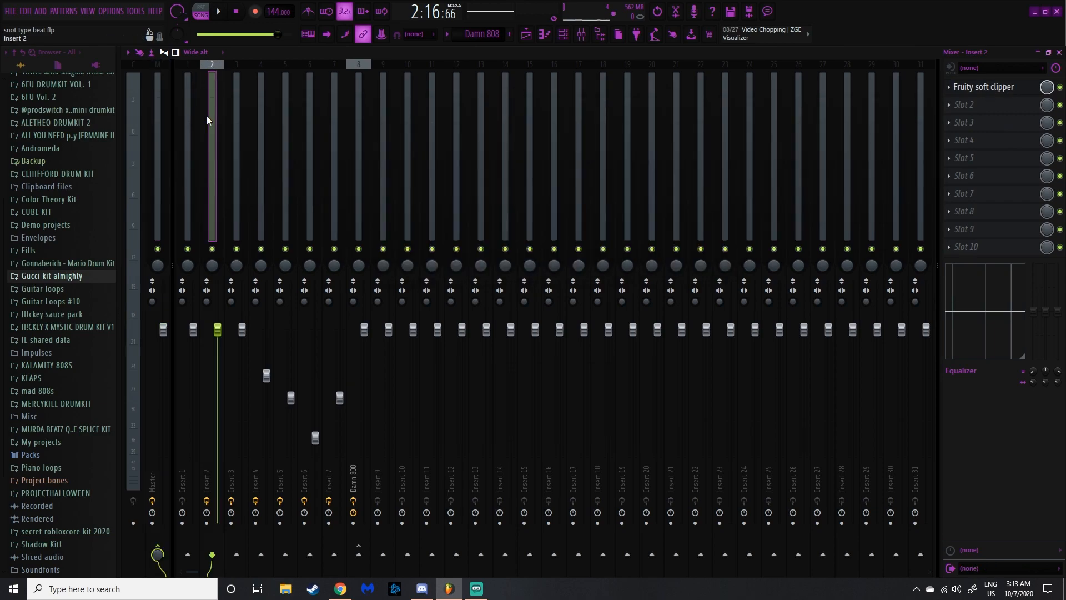
{"action": "left_click", "coordinate": [235, 111]}
{"action": "left_click", "coordinate": [215, 111]}
{"action": "left_click", "coordinate": [240, 111]}
{"action": "left_click", "coordinate": [213, 115]}
{"action": "left_click", "coordinate": [236, 111]}
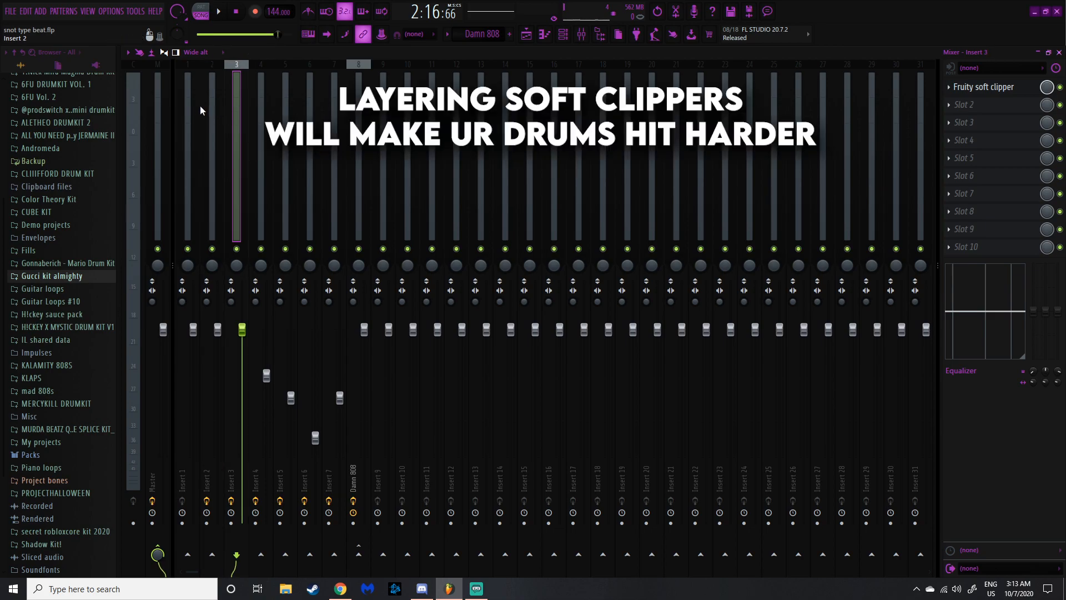
Look through the effect chains of mixer Inserts 4 to 7 and the Damn 808 track.
{"action": "left_click", "coordinate": [260, 111]}
{"action": "left_click", "coordinate": [287, 111]}
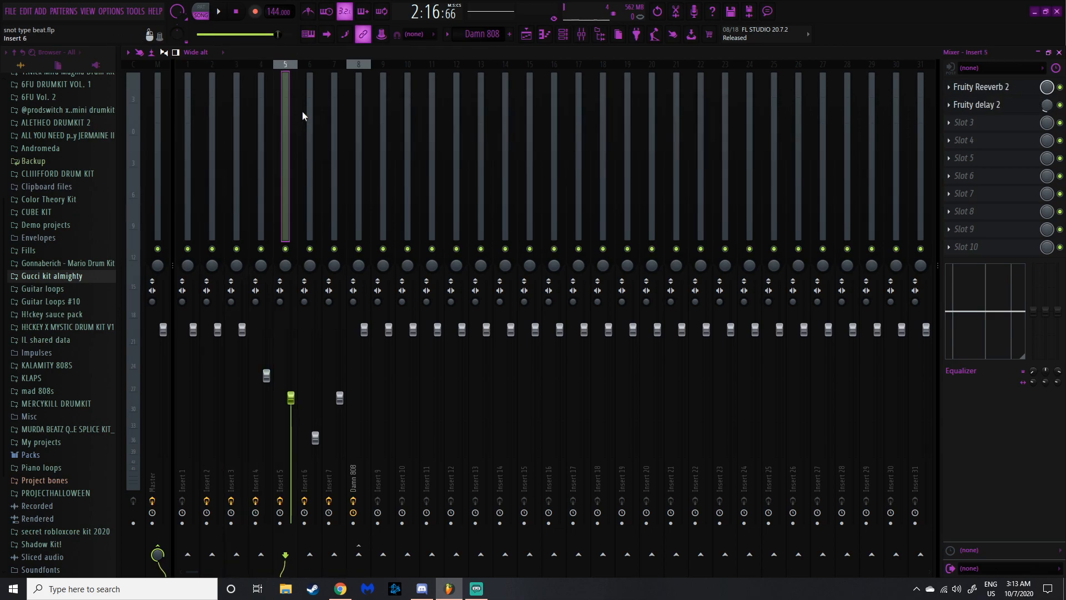
{"action": "left_click", "coordinate": [309, 108]}
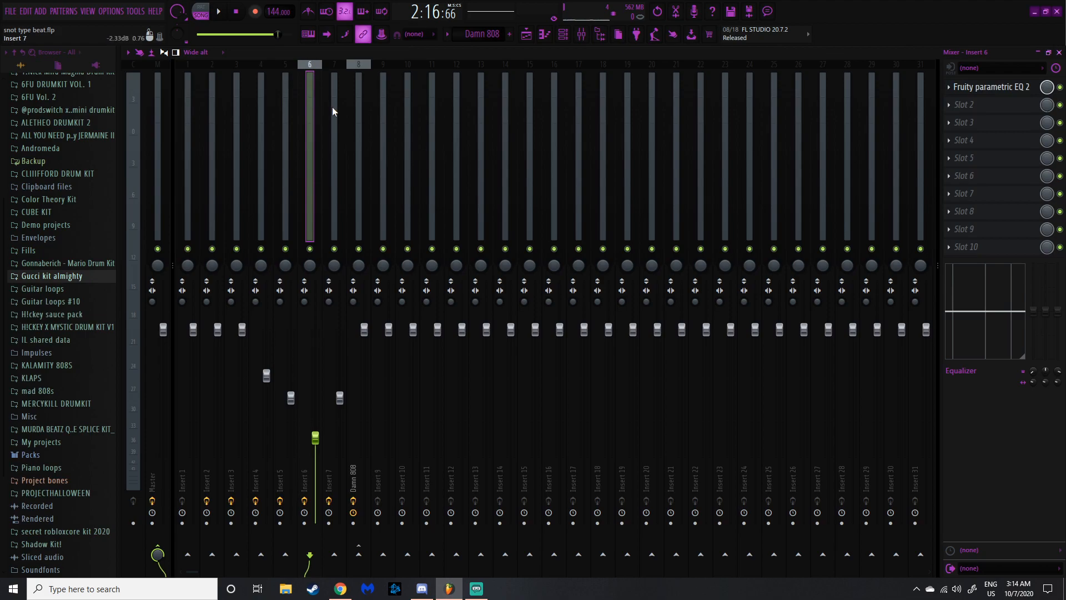
{"action": "left_click", "coordinate": [333, 107]}
{"action": "left_click", "coordinate": [357, 110]}
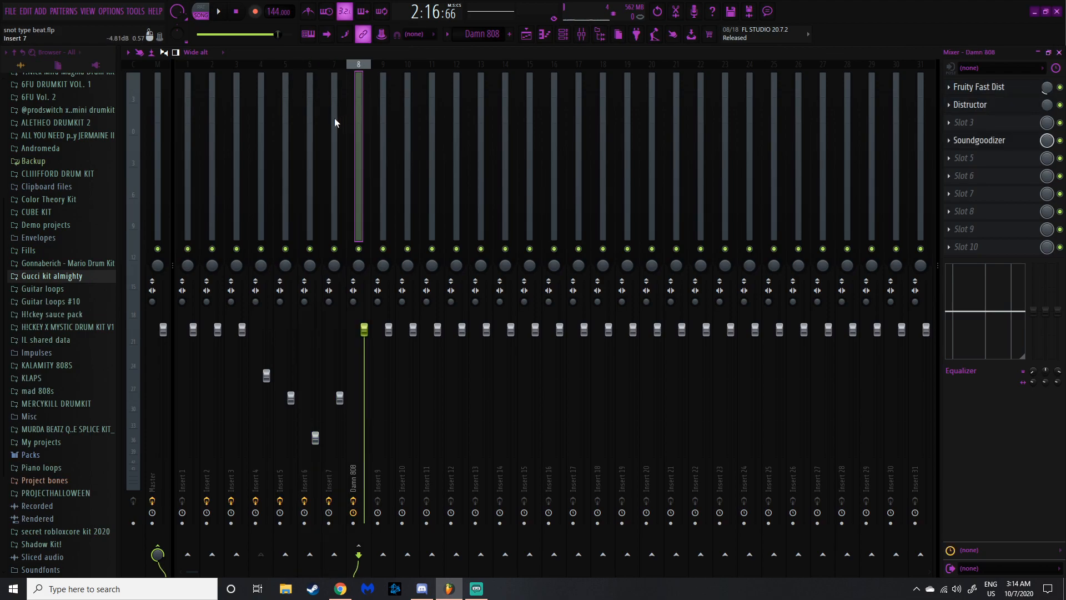
Review the Fruity Fast Dist and Soundgoodizer settings on the Damn 808 mixer track.
{"action": "left_click", "coordinate": [966, 88]}
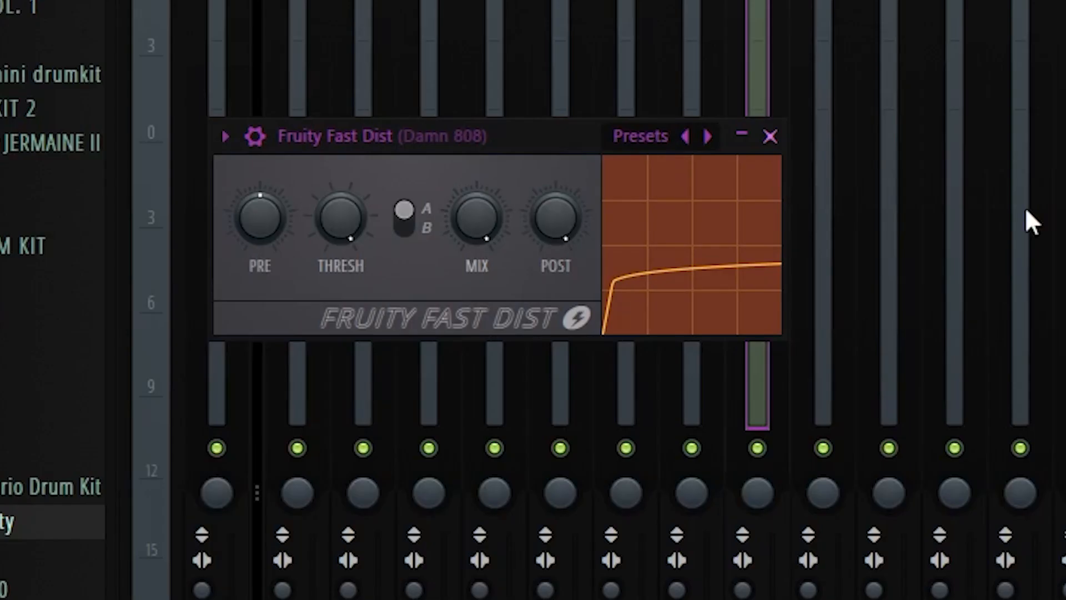
{"action": "left_click", "coordinate": [770, 137]}
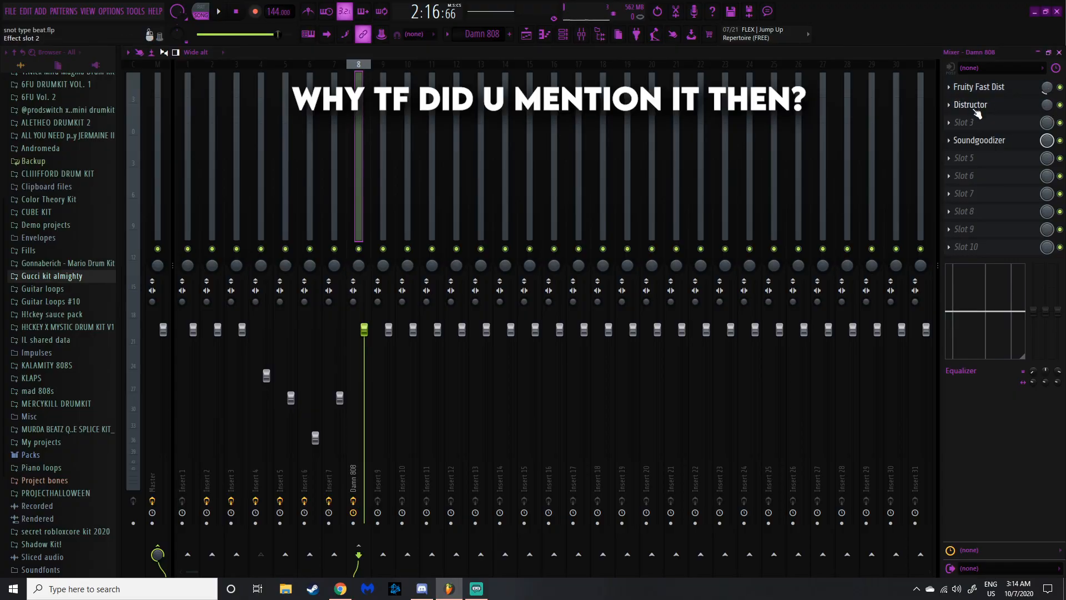
{"action": "left_click", "coordinate": [980, 141]}
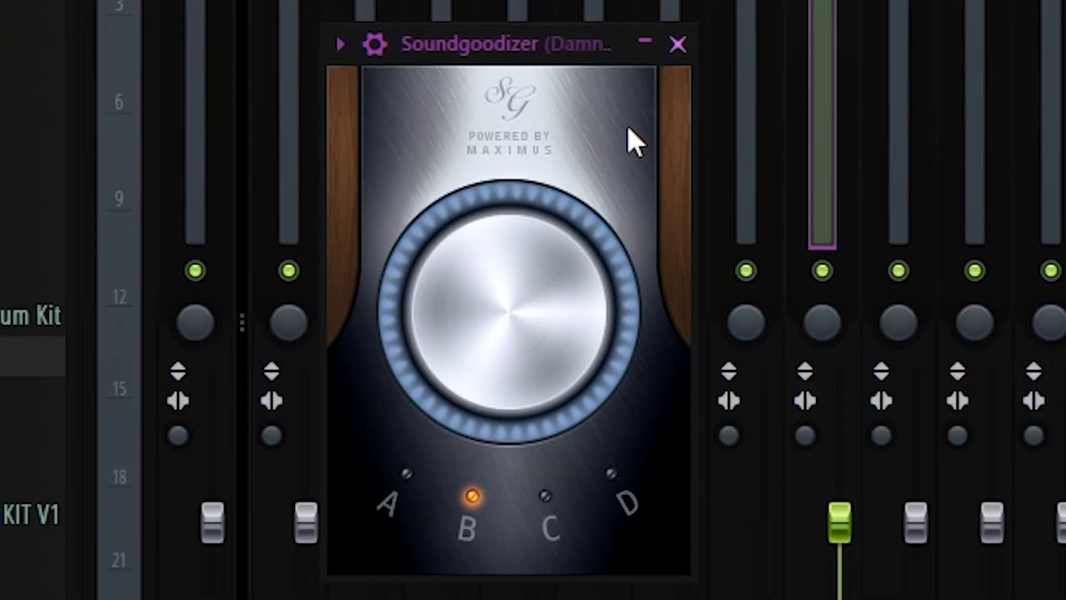
{"action": "left_click", "coordinate": [678, 44]}
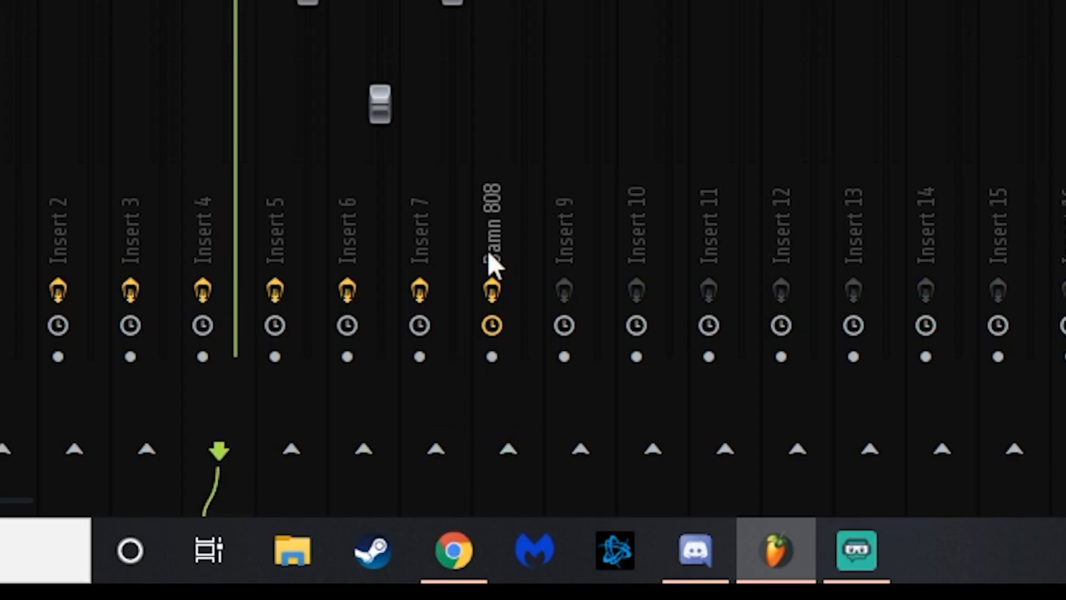
Route mixer Insert 4 to the Damn 808 track.
{"action": "left_click", "coordinate": [508, 449]}
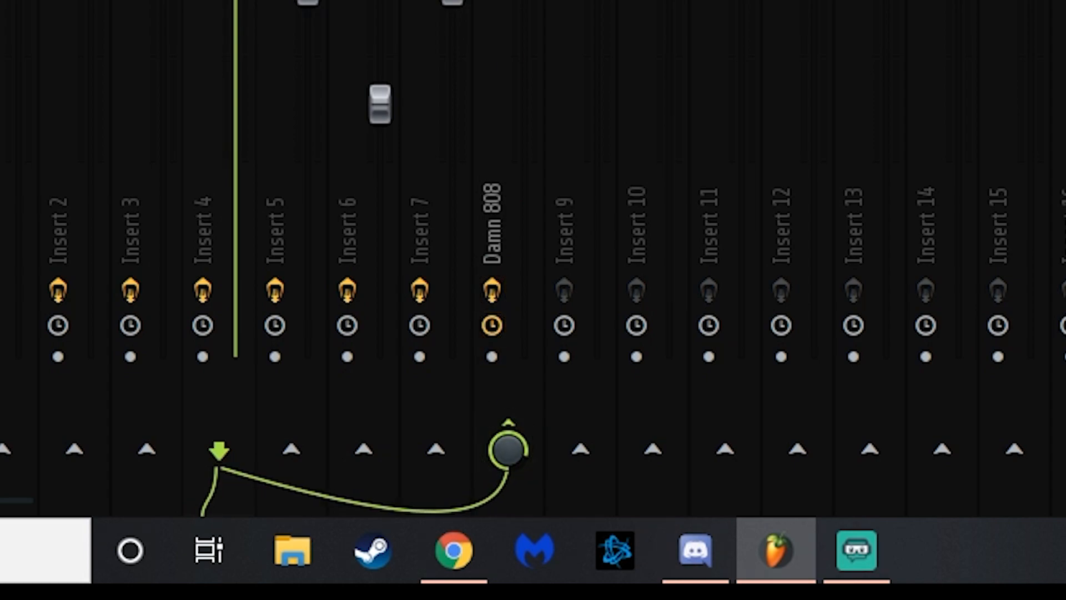